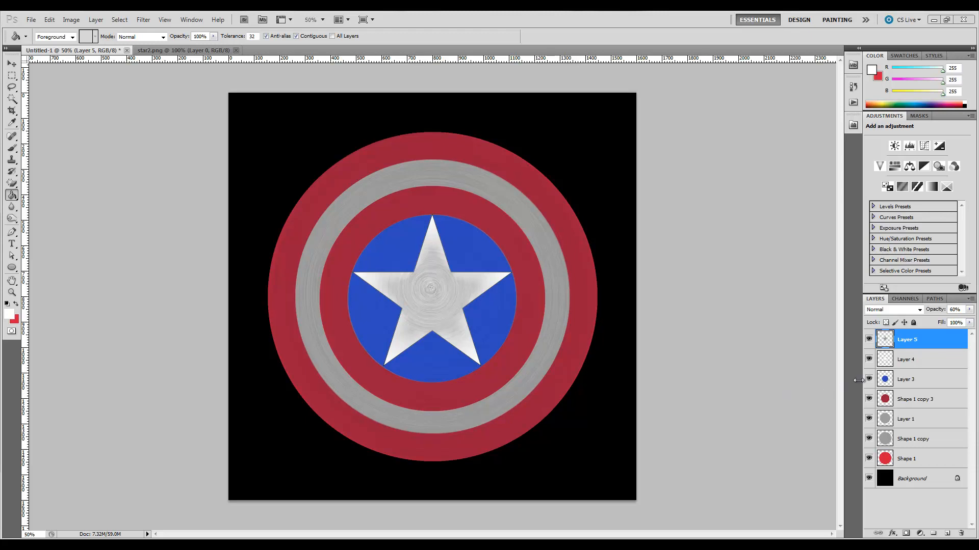
Clear the star selection and add a Levels adjustment layer above Layer 5
{"action": "left_click", "coordinate": [935, 344]}
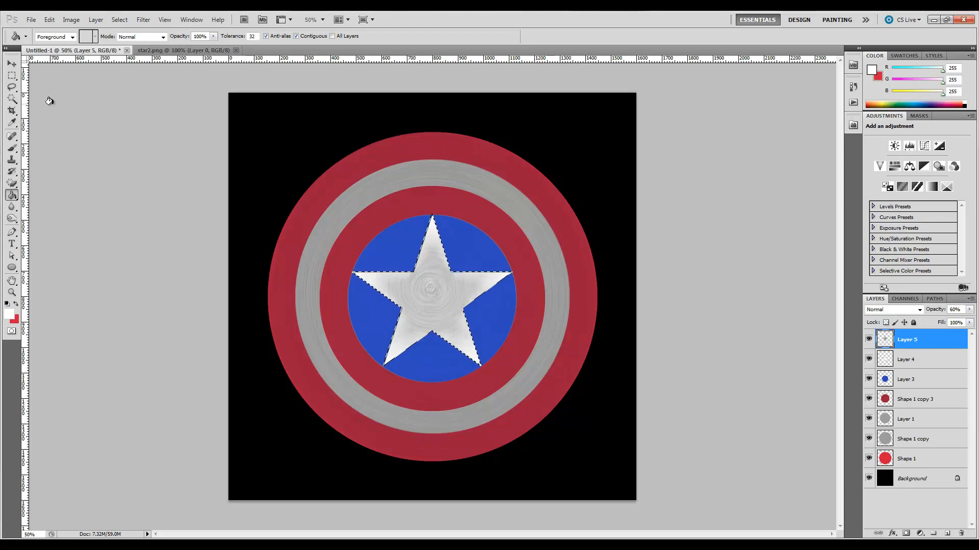
{"action": "key", "text": "ctrl+d"}
{"action": "left_click", "coordinate": [917, 533]}
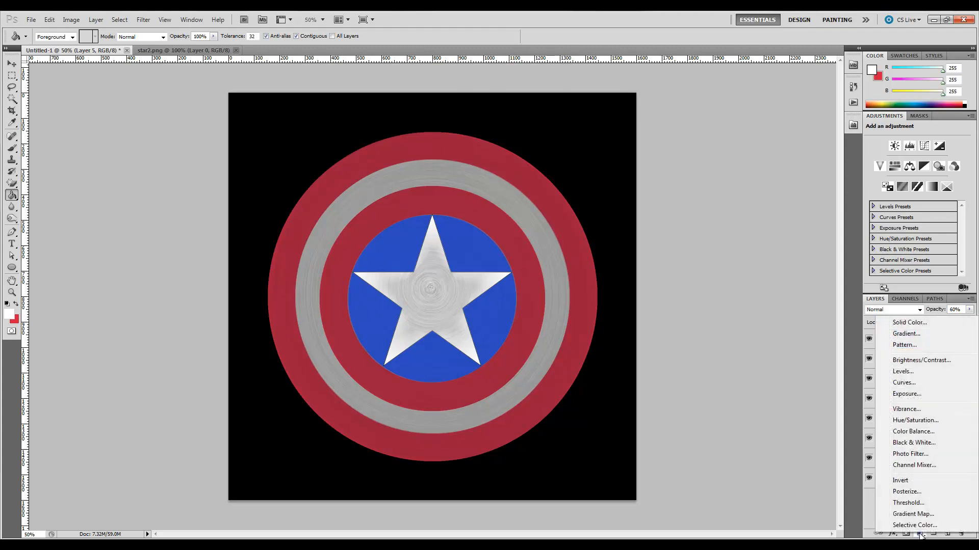
{"action": "left_click", "coordinate": [901, 372]}
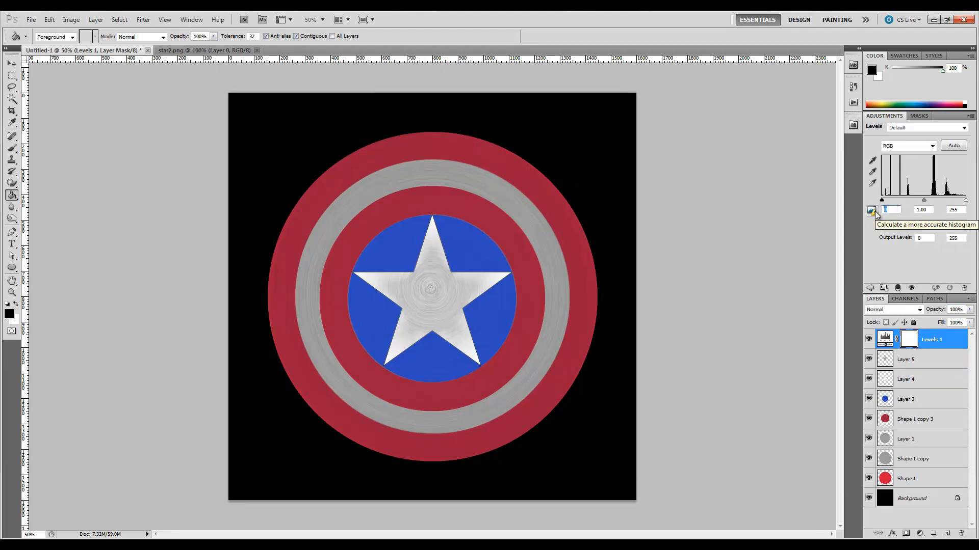
Set the Levels input black point to 103 and the input white point to 204
{"action": "type", "text": "10"}
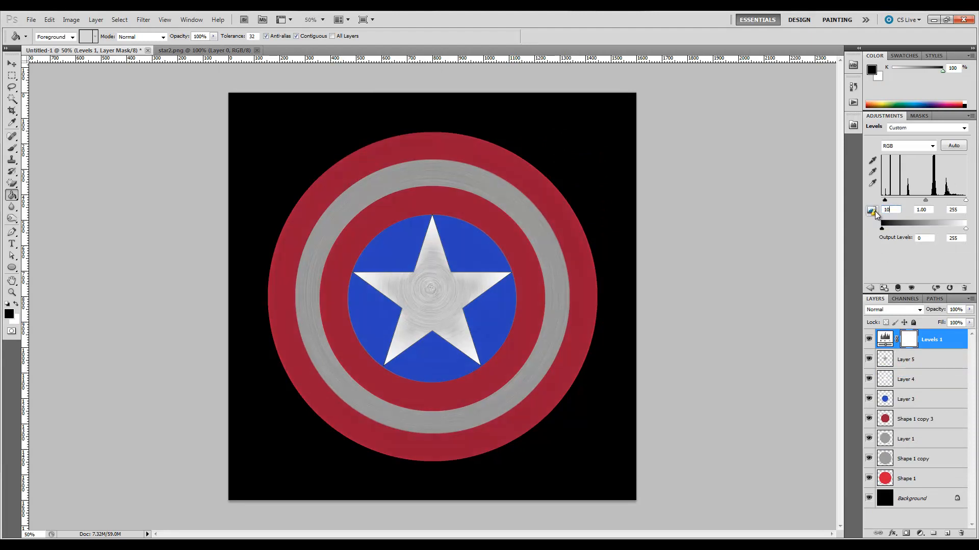
{"action": "type", "text": "3"}
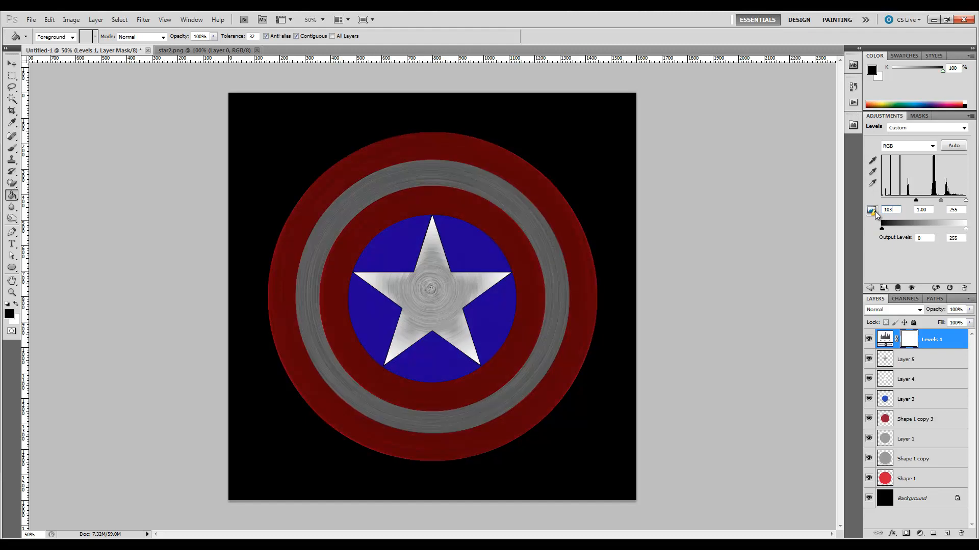
{"action": "left_click", "coordinate": [962, 210]}
{"action": "type", "text": "2332"}
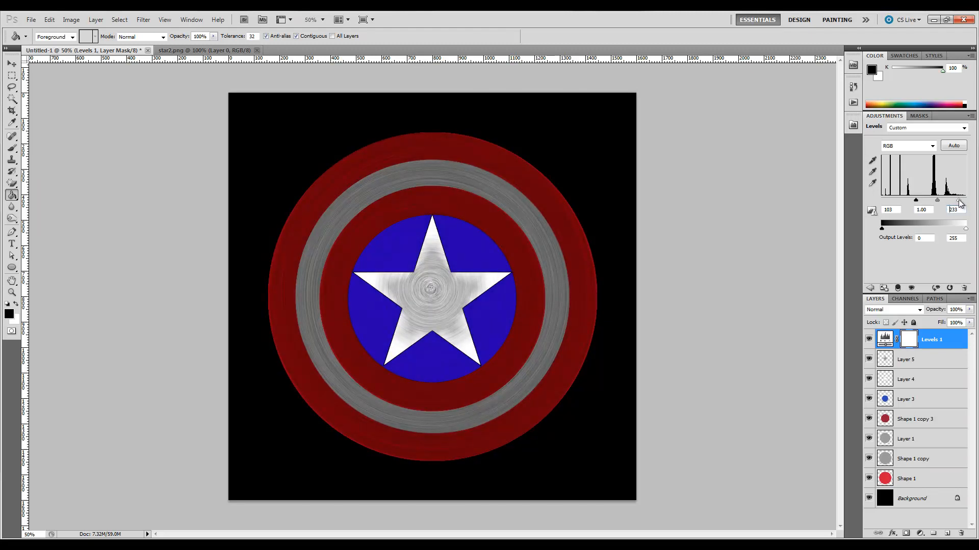
{"action": "left_click_drag", "start_coordinate": [958, 200], "coordinate": [951, 209]}
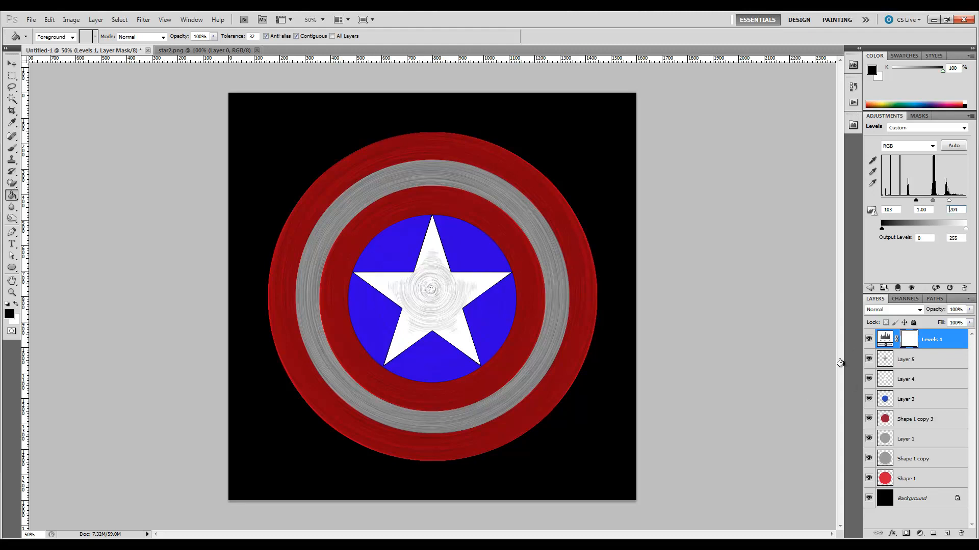
Add a Drop Shadow layer style to the Shape 1 layer with the V-shaped inverted cone contour and anti-aliasing
{"action": "left_click", "coordinate": [12, 64]}
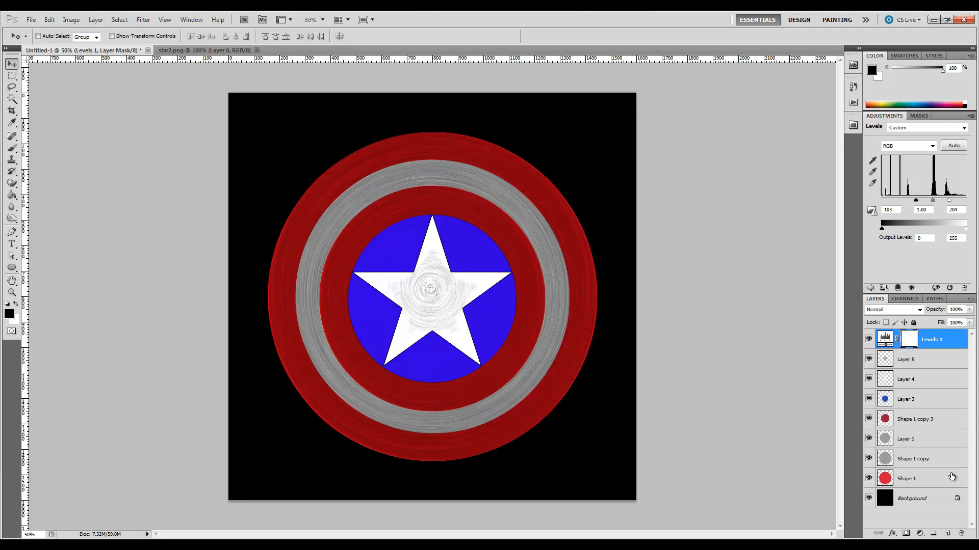
{"action": "left_click", "coordinate": [952, 479]}
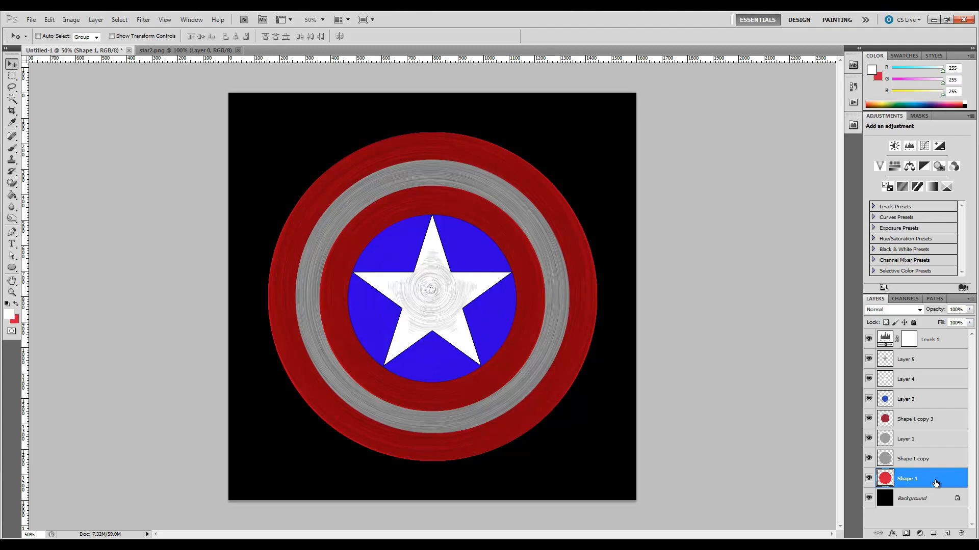
{"action": "key", "text": "h"}
{"action": "double_click", "coordinate": [935, 483]}
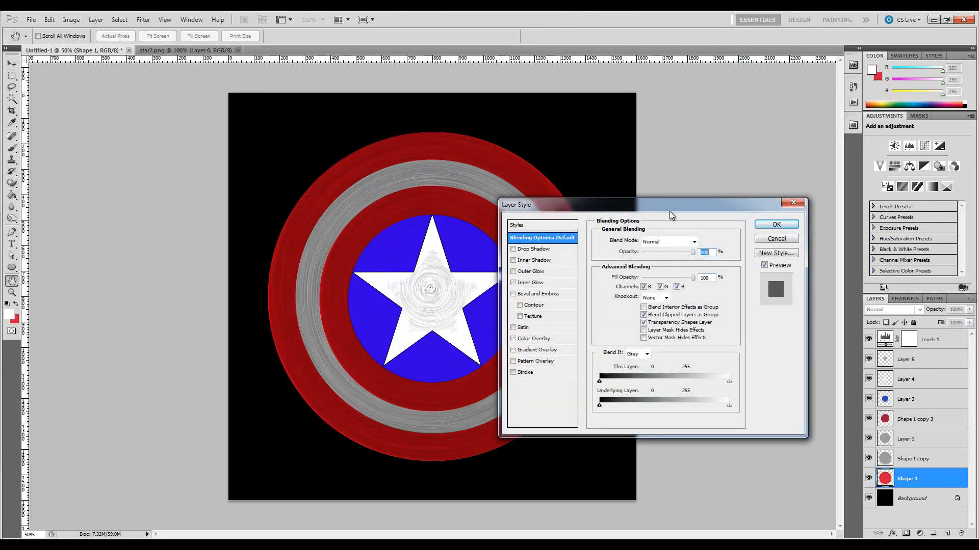
{"action": "left_click_drag", "start_coordinate": [676, 208], "coordinate": [788, 160]}
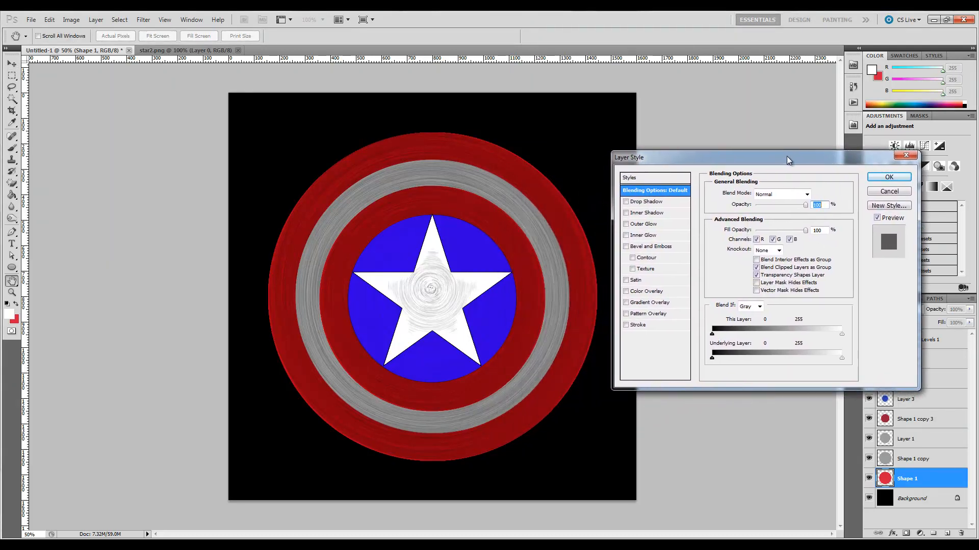
{"action": "left_click", "coordinate": [626, 202]}
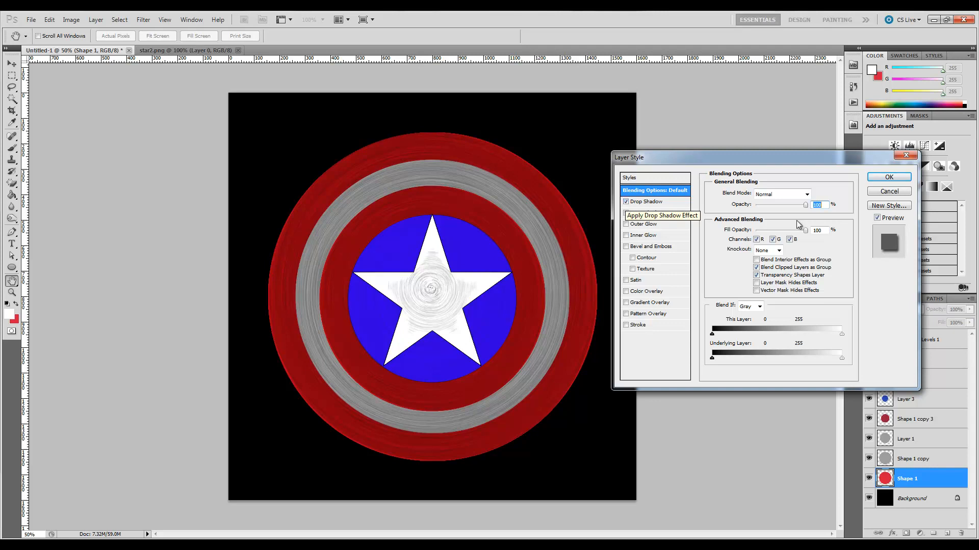
{"action": "left_click", "coordinate": [654, 202]}
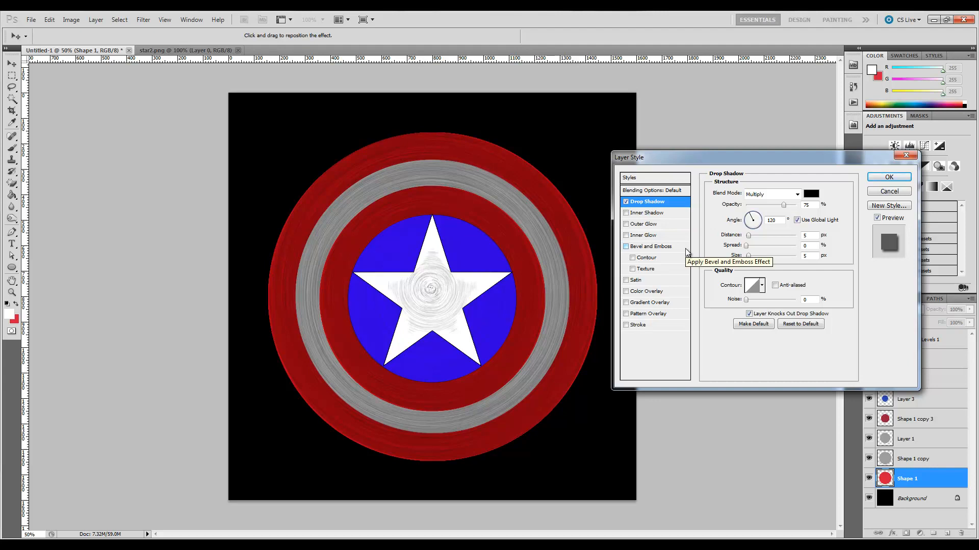
{"action": "left_click", "coordinate": [762, 285]}
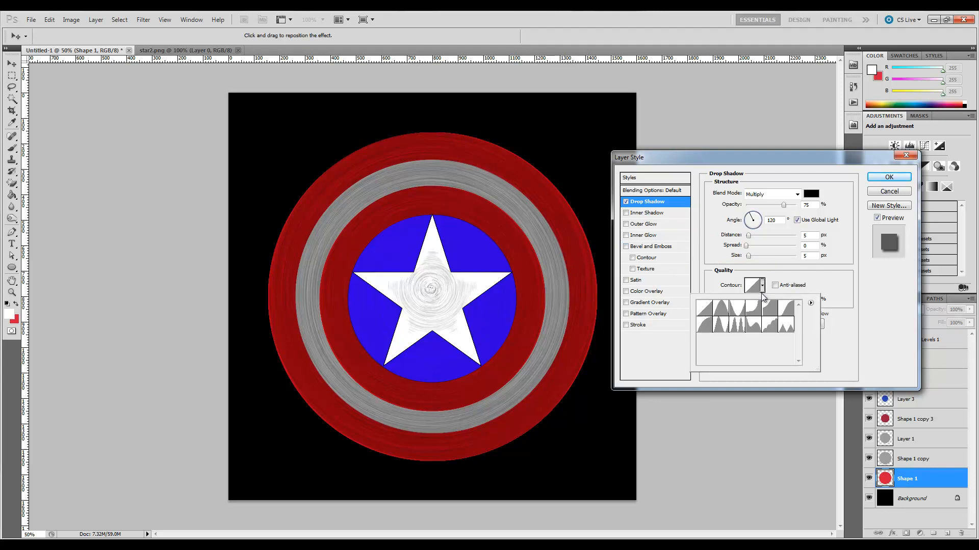
{"action": "left_click", "coordinate": [740, 313]}
{"action": "left_click", "coordinate": [740, 312]}
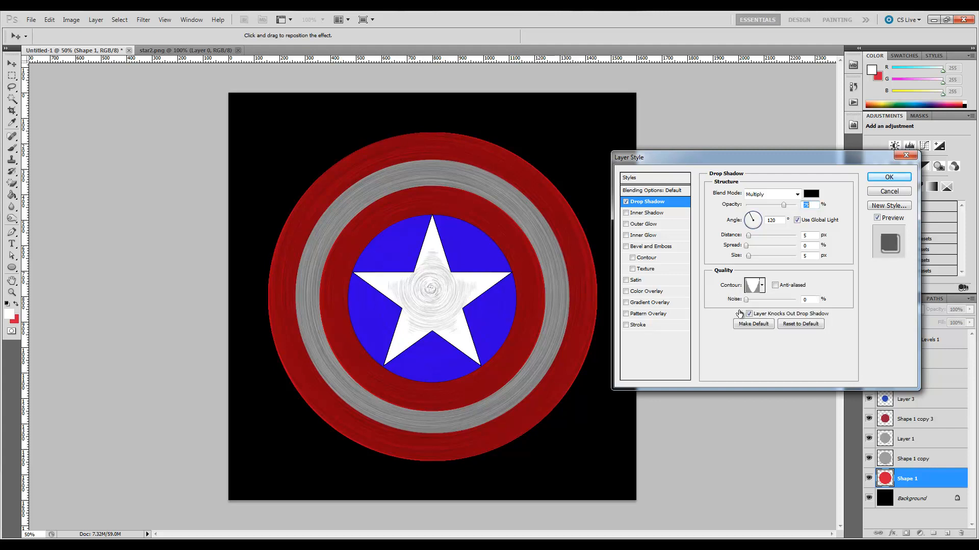
{"action": "left_click", "coordinate": [775, 285]}
Add an Inner Shadow to Shape 1 with the S-shaped Gaussian contour and anti-aliasing
{"action": "left_click", "coordinate": [626, 214]}
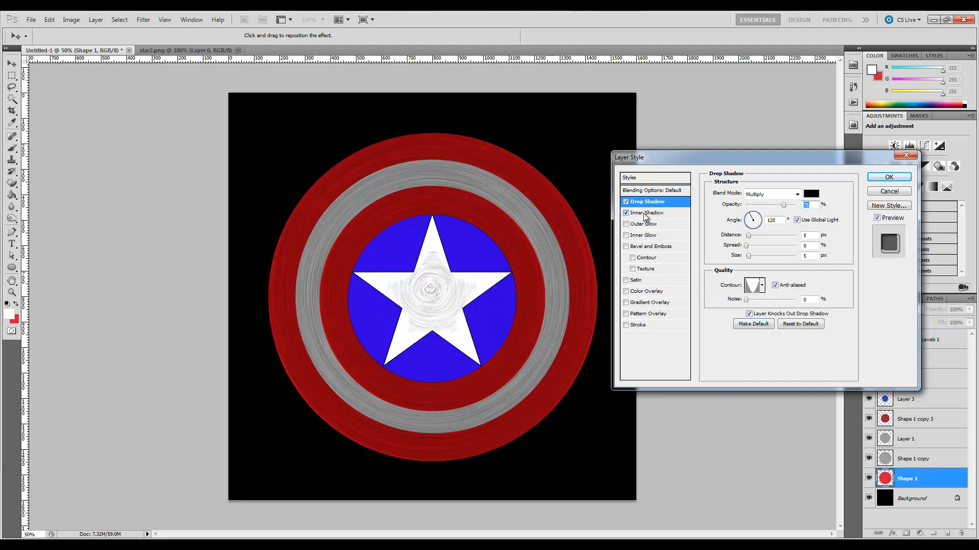
{"action": "left_click", "coordinate": [644, 215]}
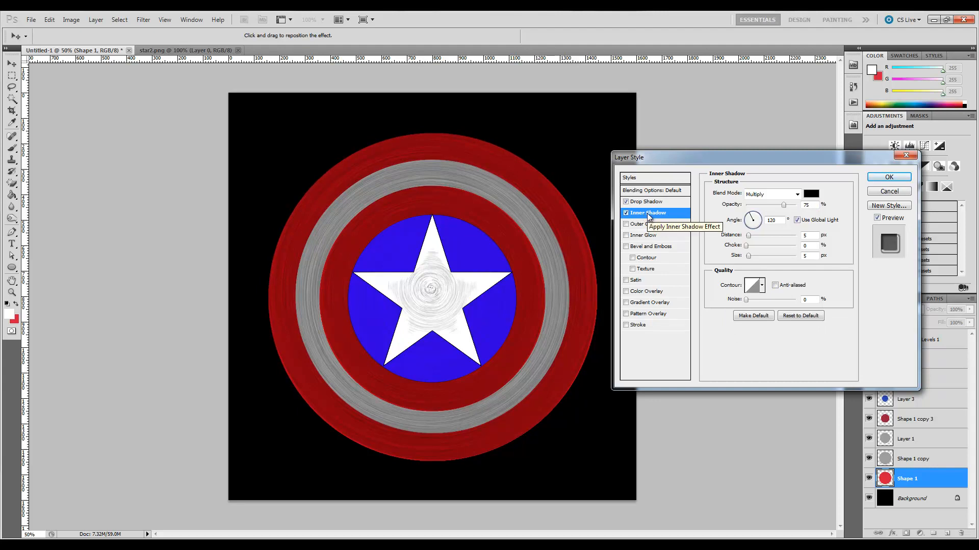
{"action": "left_click", "coordinate": [763, 290]}
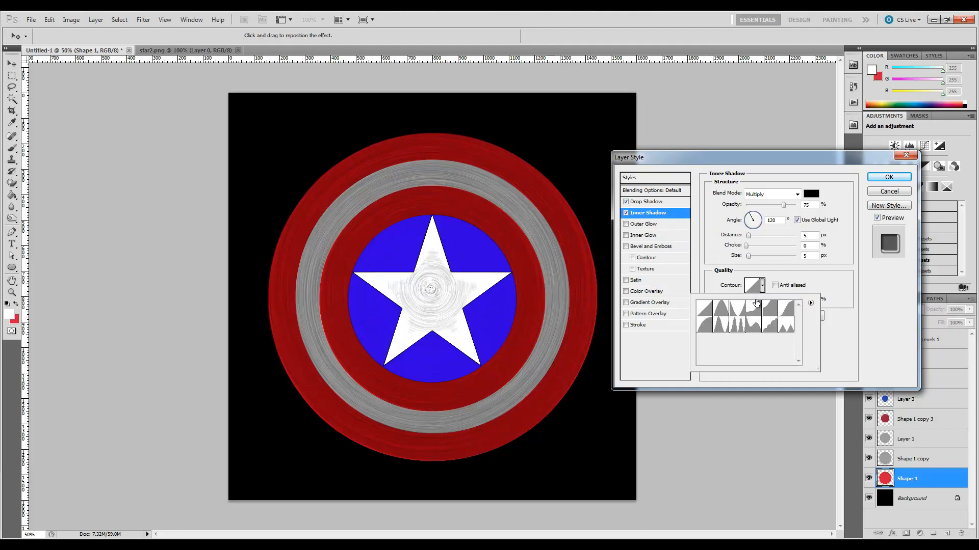
{"action": "double_click", "coordinate": [786, 312]}
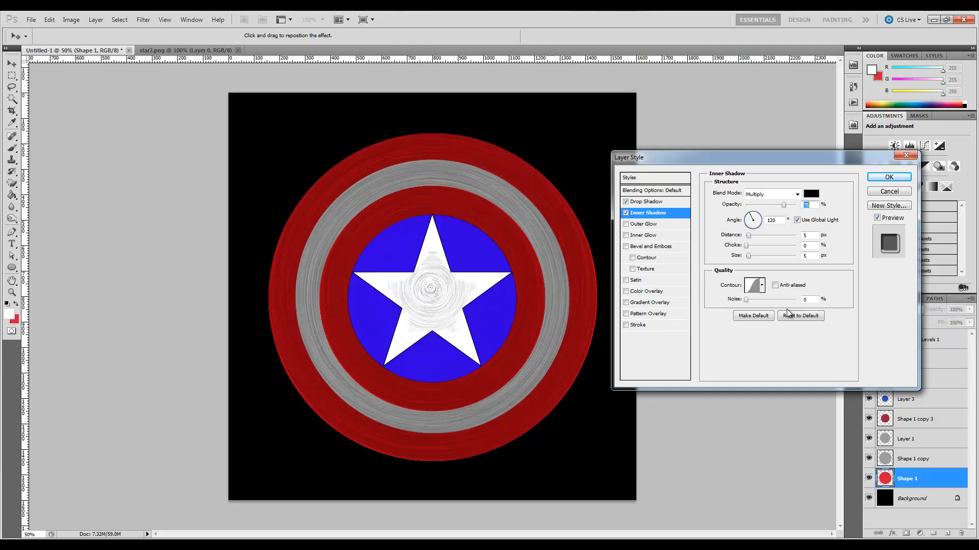
{"action": "left_click", "coordinate": [776, 285]}
Set the Inner Shadow to Linear Burn with 90% opacity, a 45° angle and a size of 3 px
{"action": "double_click", "coordinate": [800, 205]}
{"action": "type", "text": "90"}
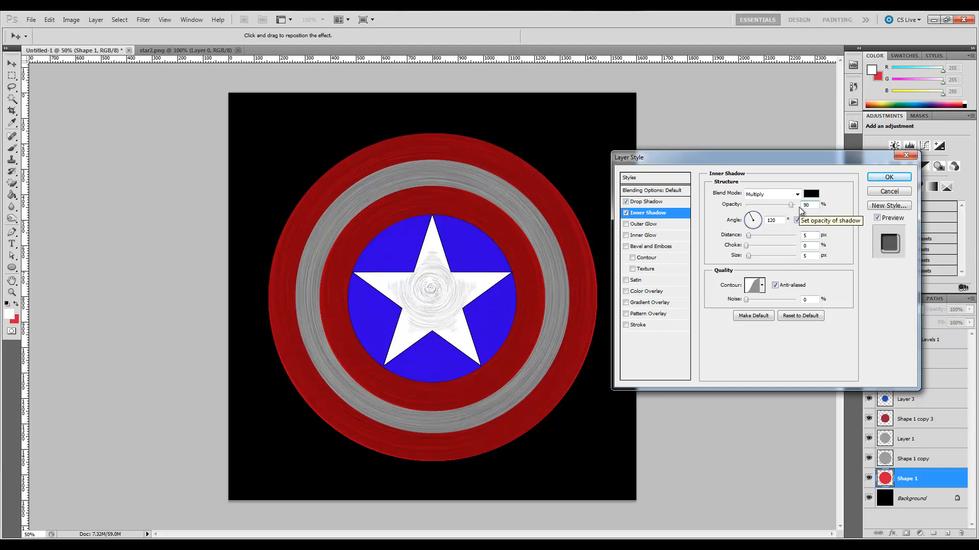
{"action": "left_click", "coordinate": [796, 195]}
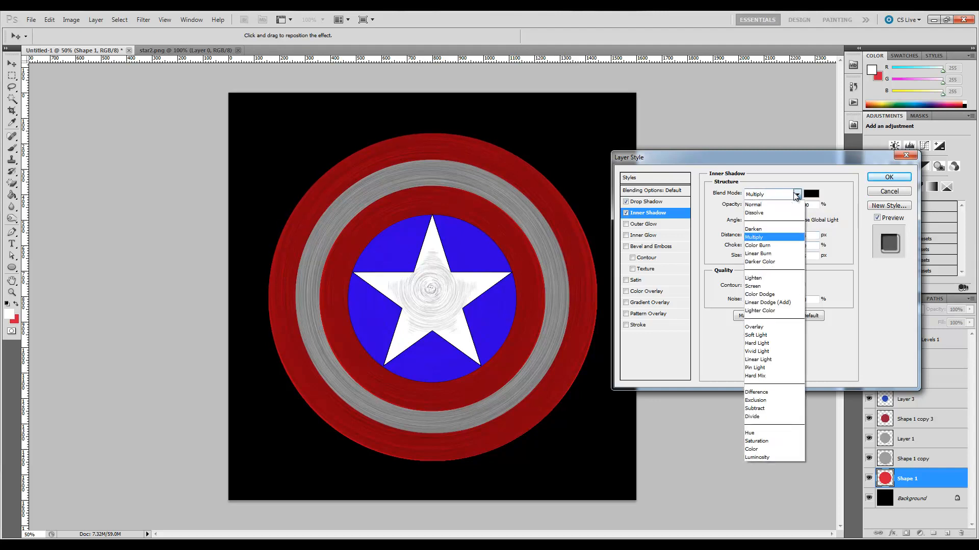
{"action": "left_click", "coordinate": [773, 254]}
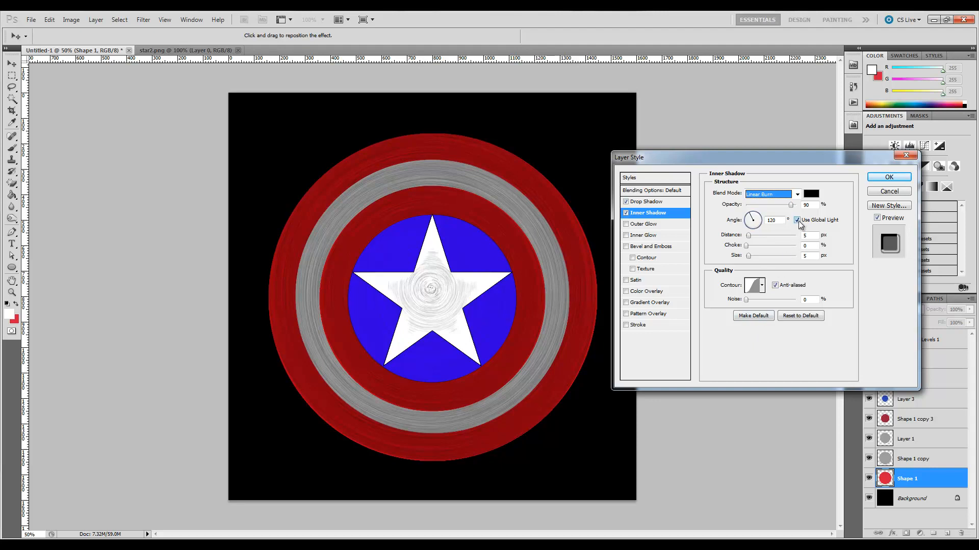
{"action": "left_click", "coordinate": [771, 221]}
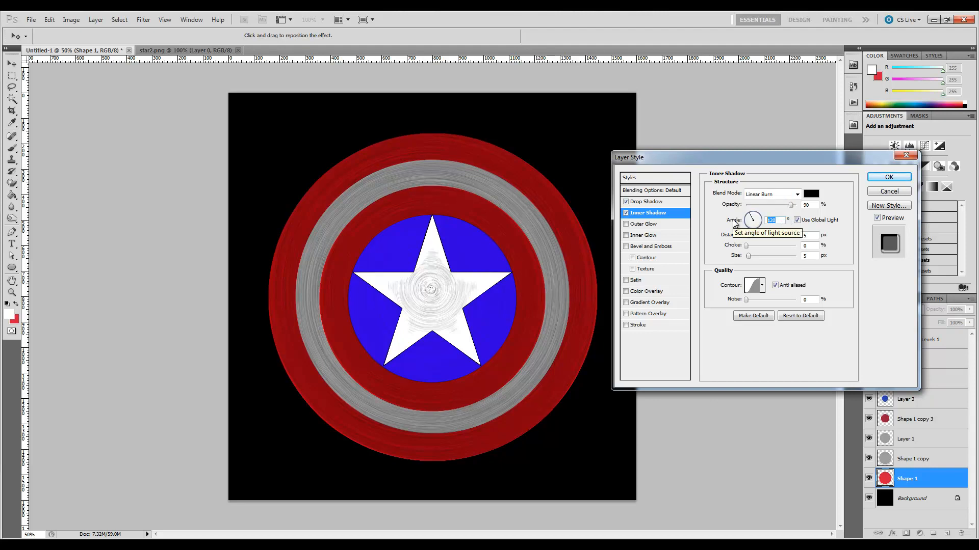
{"action": "type", "text": "45"}
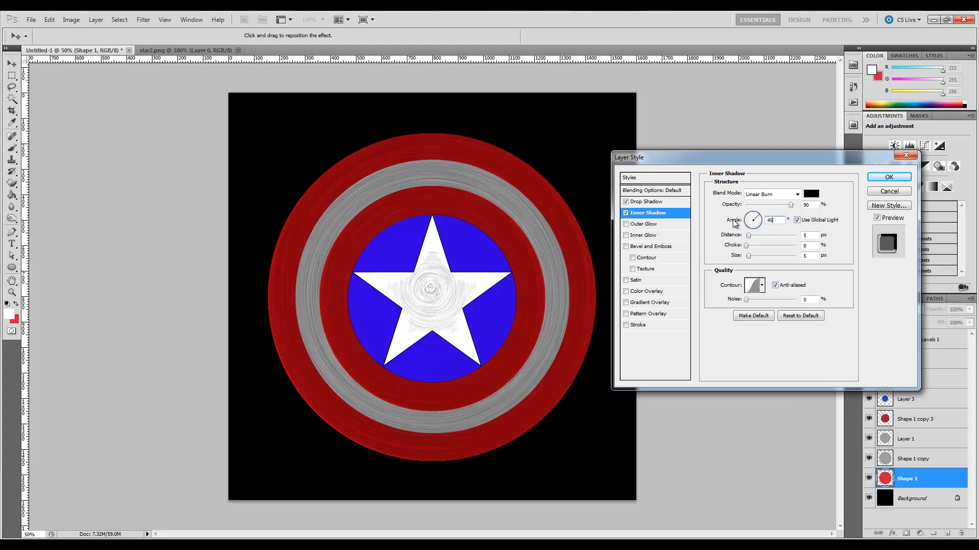
{"action": "double_click", "coordinate": [814, 256]}
{"action": "type", "text": "3"}
Set Shape 1's Drop Shadow to Linear Dodge (Add), with global light off and a -4° angle
{"action": "left_click", "coordinate": [648, 203]}
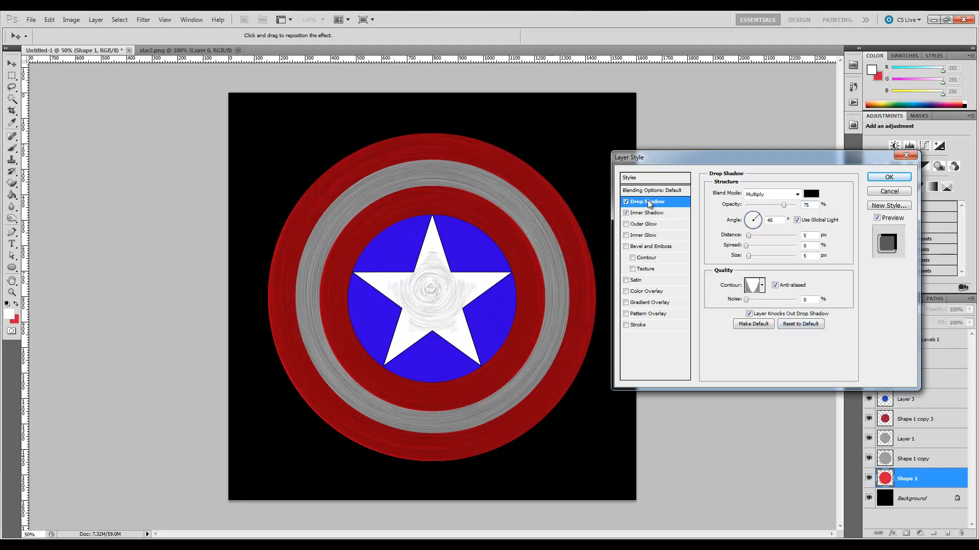
{"action": "left_click", "coordinate": [798, 196]}
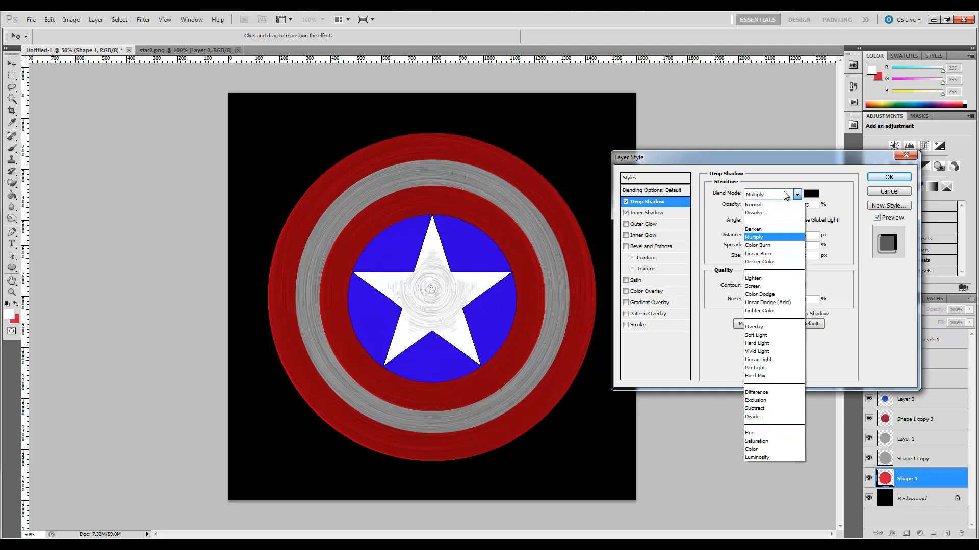
{"action": "left_click", "coordinate": [784, 302]}
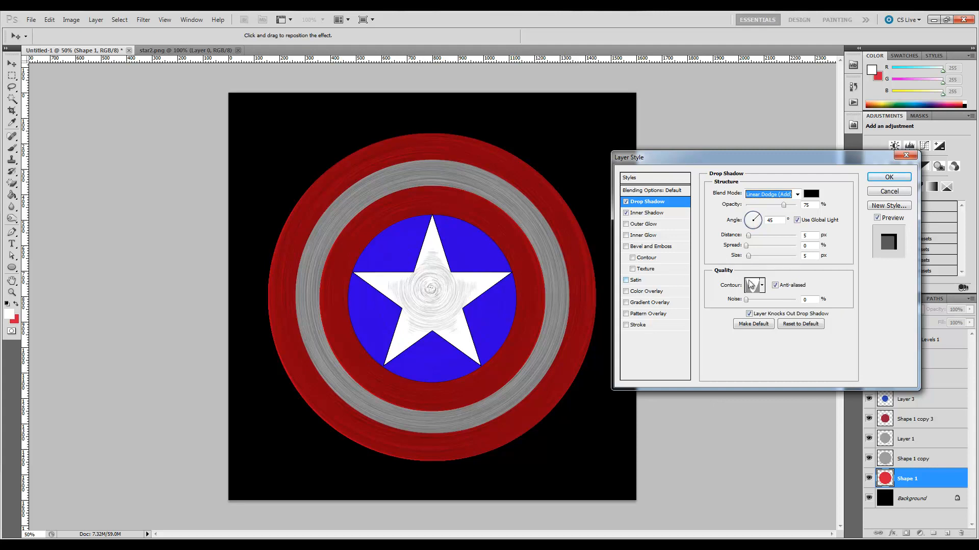
{"action": "left_click", "coordinate": [797, 221]}
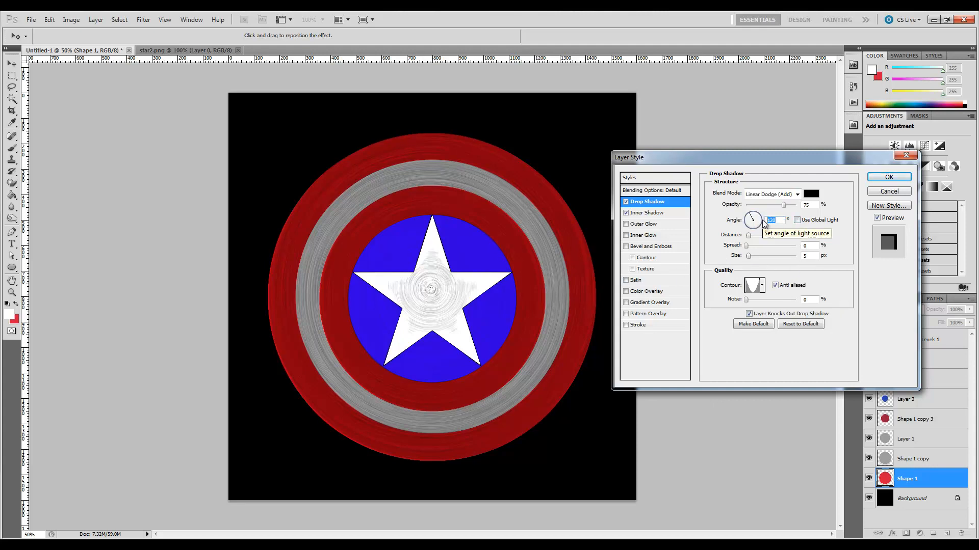
{"action": "type", "text": "-4"}
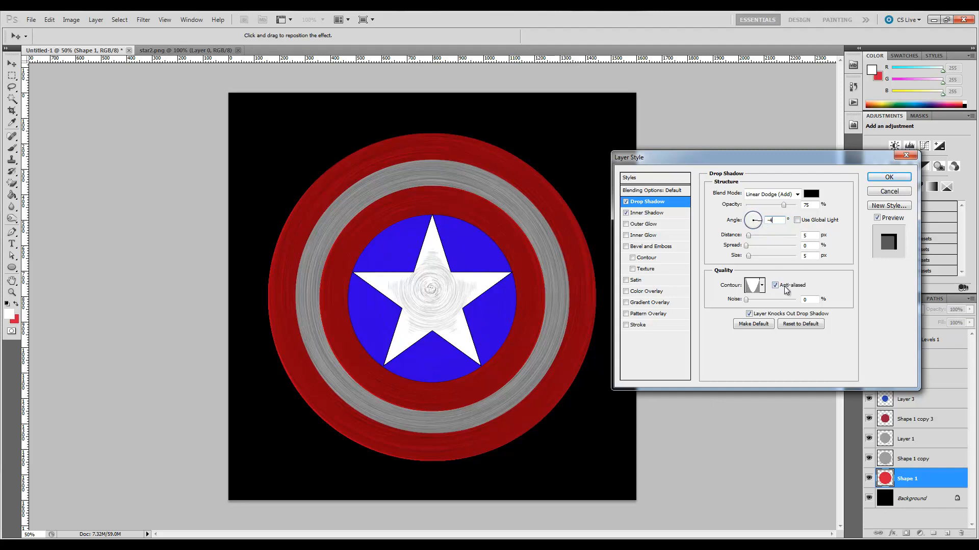
Set the Drop Shadow size to 4 px and its opacity to 70%
{"action": "left_click", "coordinate": [810, 255]}
{"action": "type", "text": "4"}
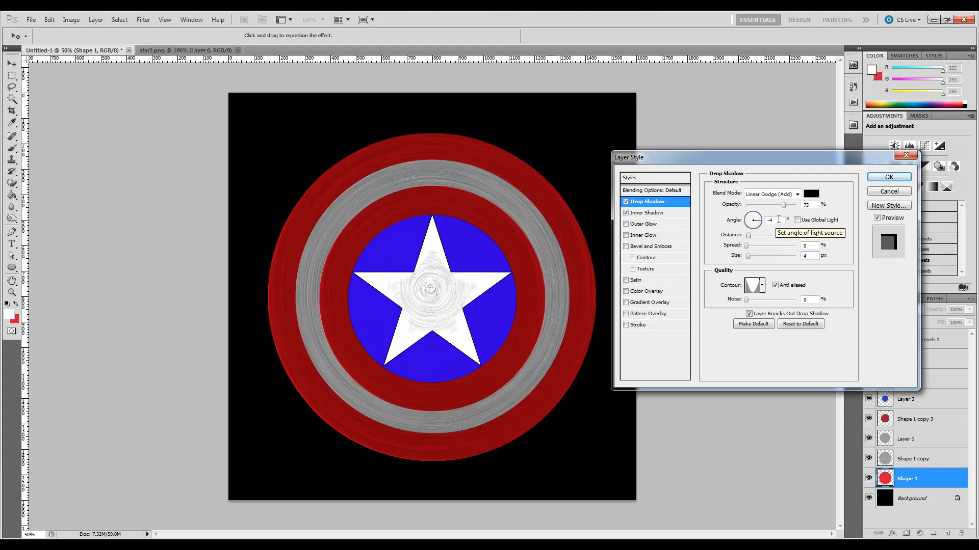
{"action": "left_click", "coordinate": [812, 204]}
{"action": "left_click_drag", "start_coordinate": [812, 204], "coordinate": [804, 205]}
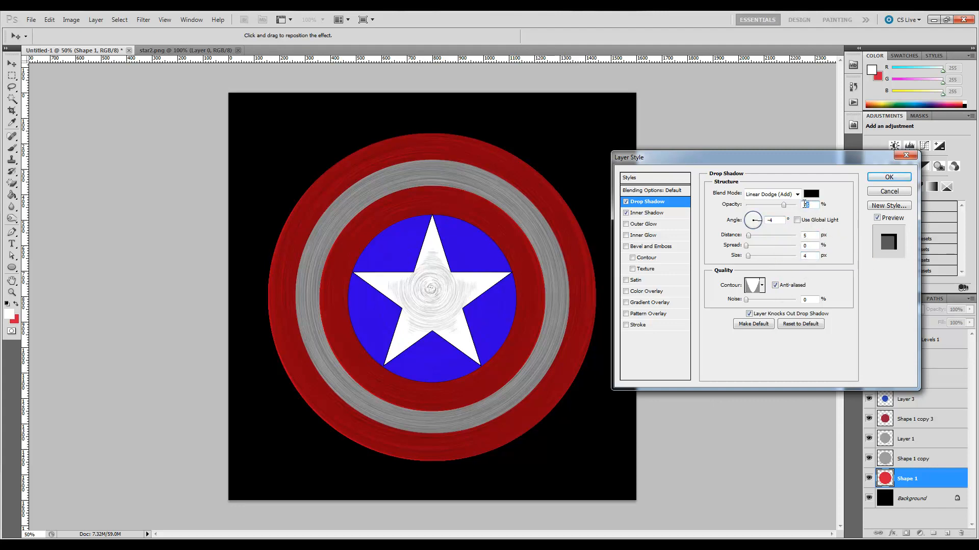
{"action": "type", "text": "70"}
{"action": "key", "text": "ctrl+a"}
Add a 2 px black Stroke positioned Inside to Shape 1 and apply the layer style
{"action": "left_click", "coordinate": [627, 325]}
{"action": "left_click", "coordinate": [638, 325]}
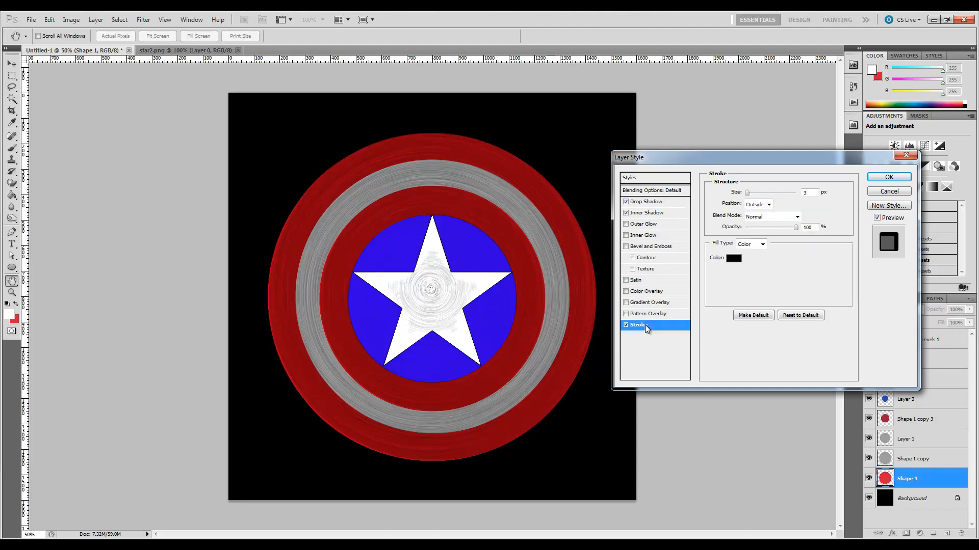
{"action": "left_click_drag", "start_coordinate": [806, 191], "coordinate": [796, 190]}
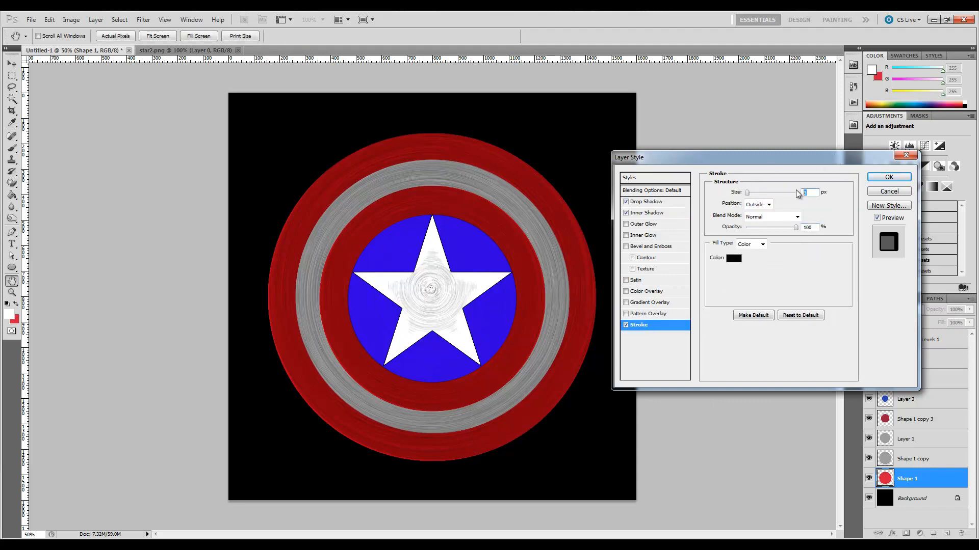
{"action": "type", "text": "2"}
{"action": "left_click", "coordinate": [768, 204]}
{"action": "left_click", "coordinate": [763, 224]}
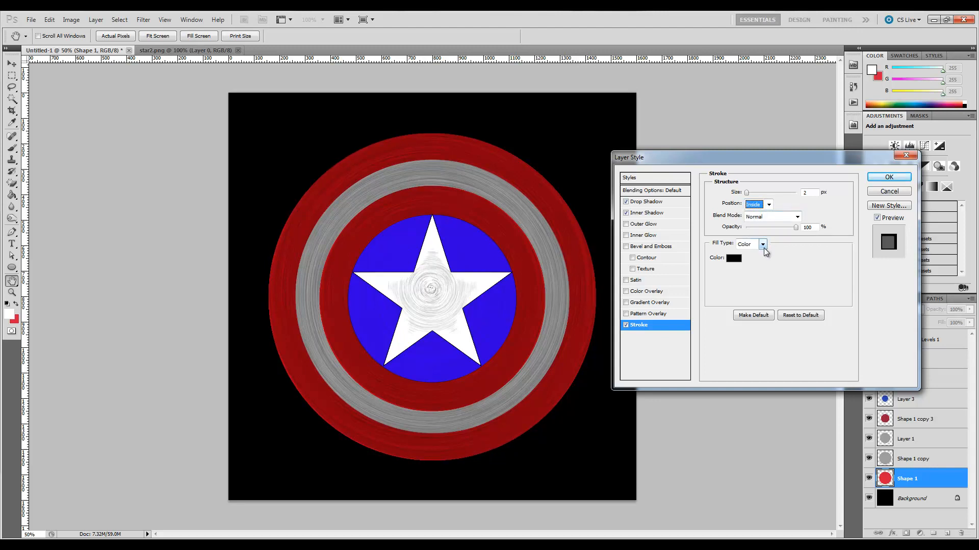
{"action": "left_click", "coordinate": [889, 177]}
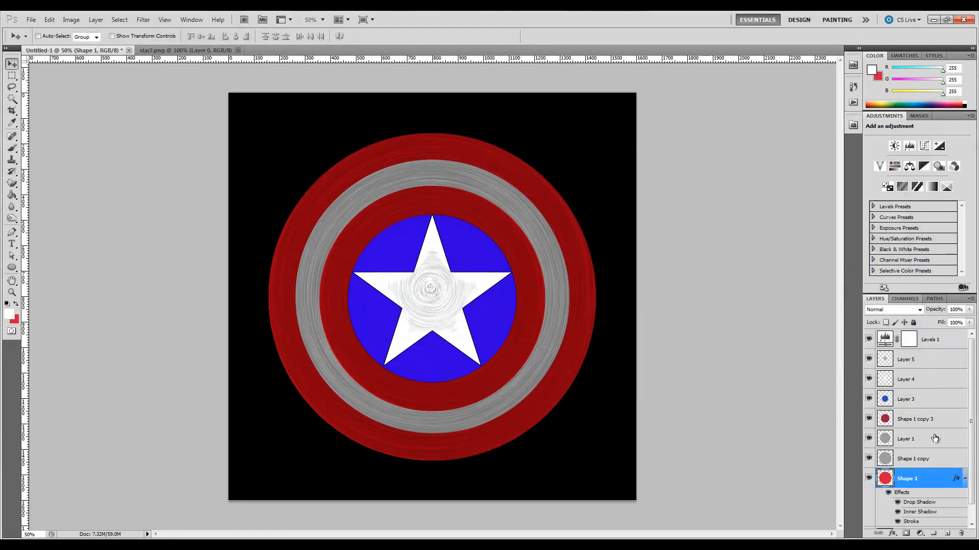
Copy Shape 1's layer style and paste it onto Layer 1, the gray ring
{"action": "right_click", "coordinate": [927, 481]}
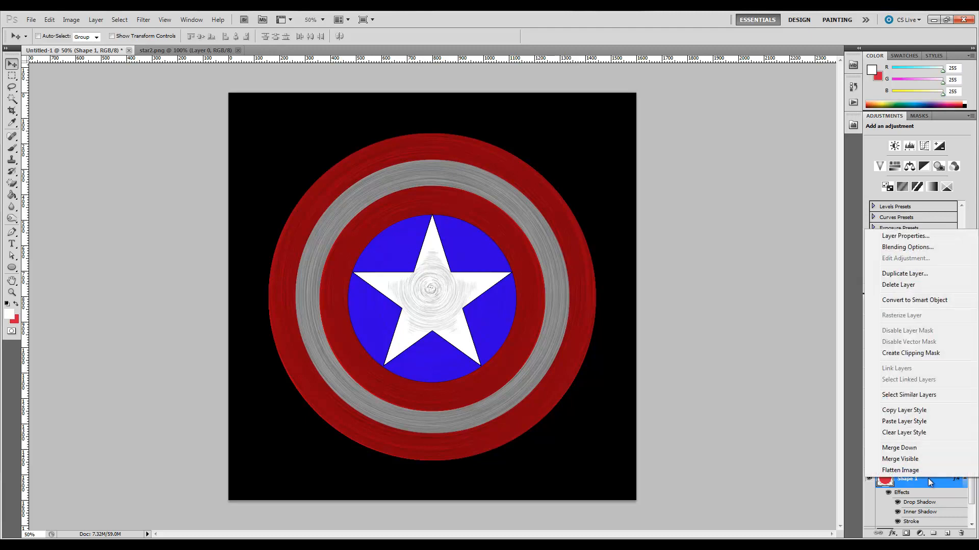
{"action": "left_click", "coordinate": [904, 410]}
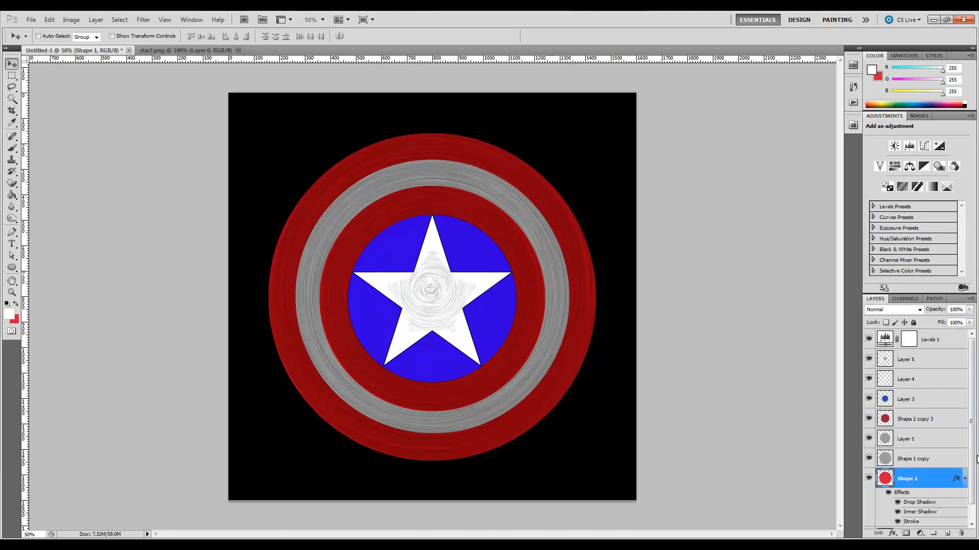
{"action": "left_click", "coordinate": [918, 461]}
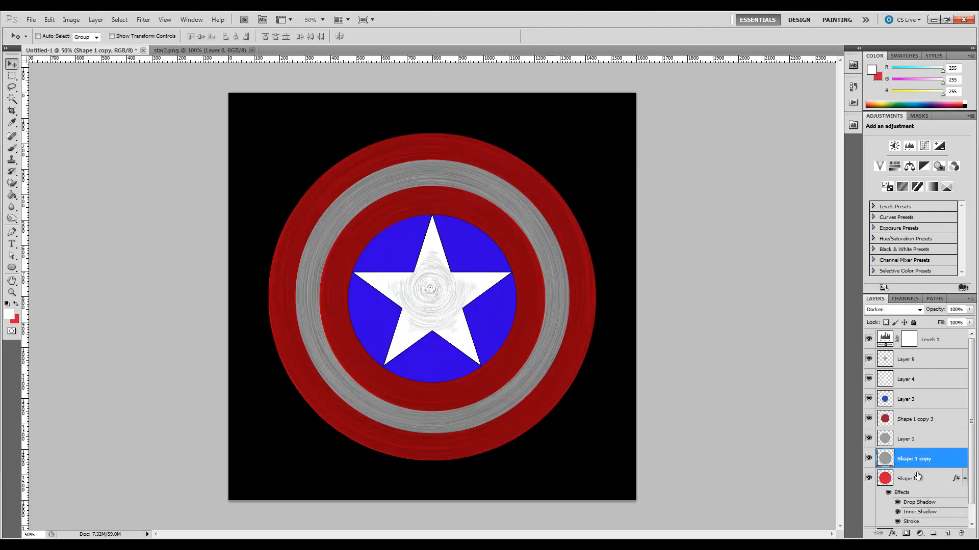
{"action": "left_click", "coordinate": [920, 442]}
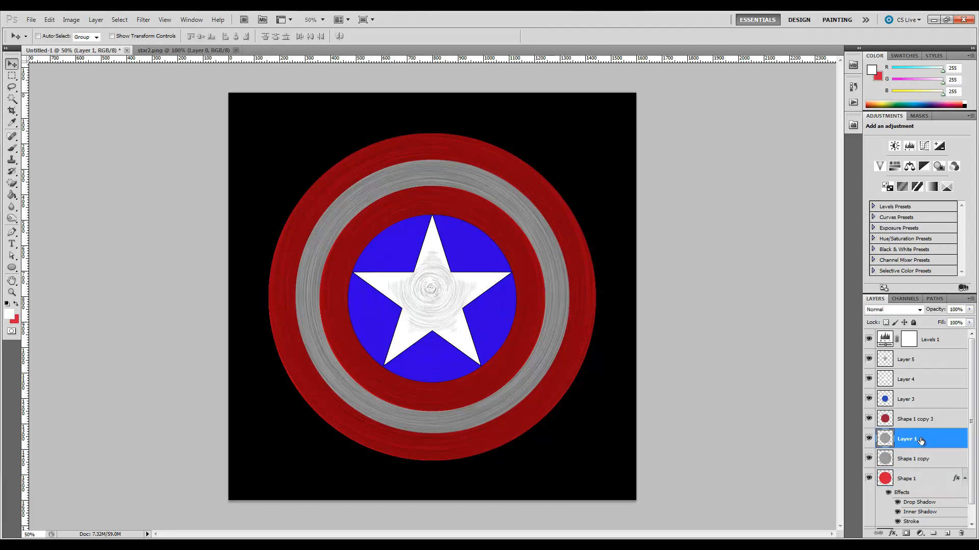
{"action": "right_click", "coordinate": [920, 441]}
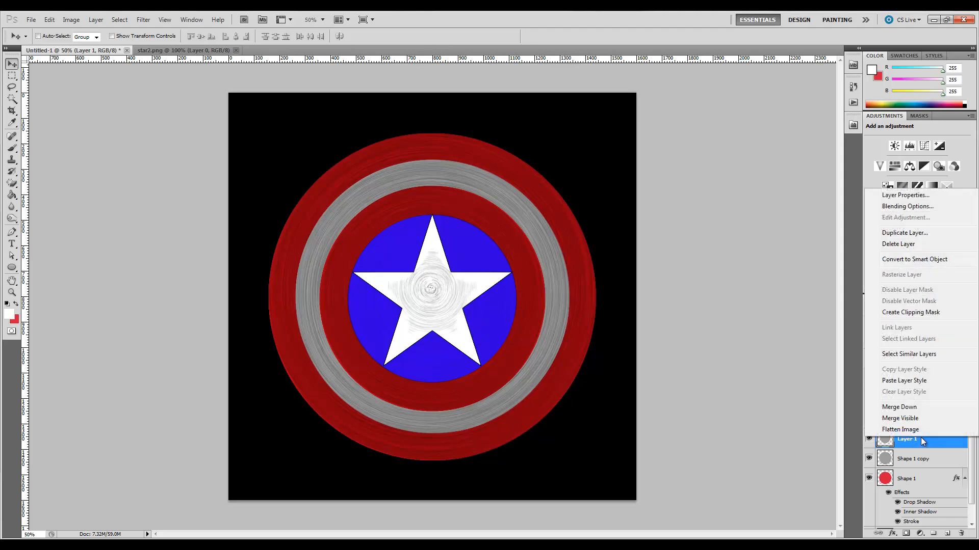
{"action": "left_click", "coordinate": [891, 381]}
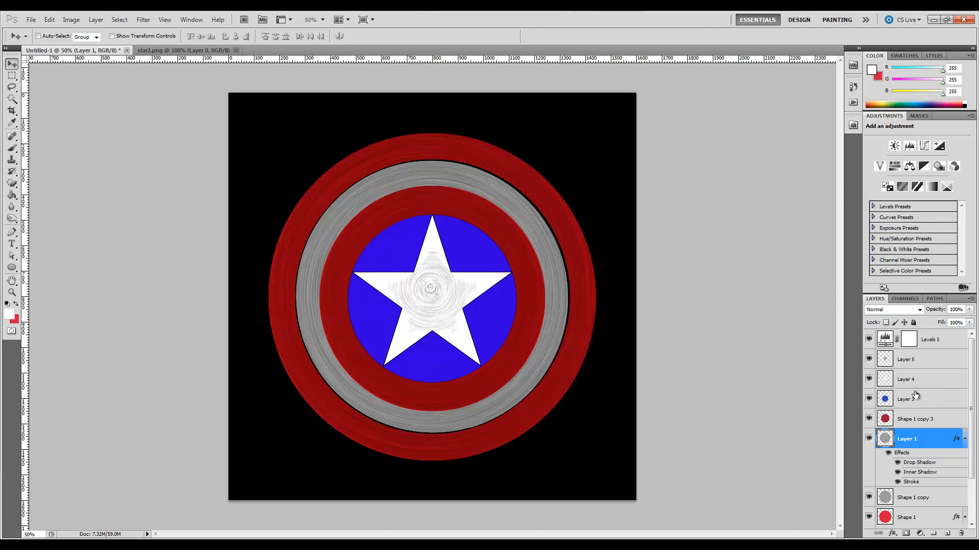
Paste the copied layer style onto Shape 1 copy 3 and Layer 3, the inner red ring and blue circle
{"action": "left_click", "coordinate": [916, 421]}
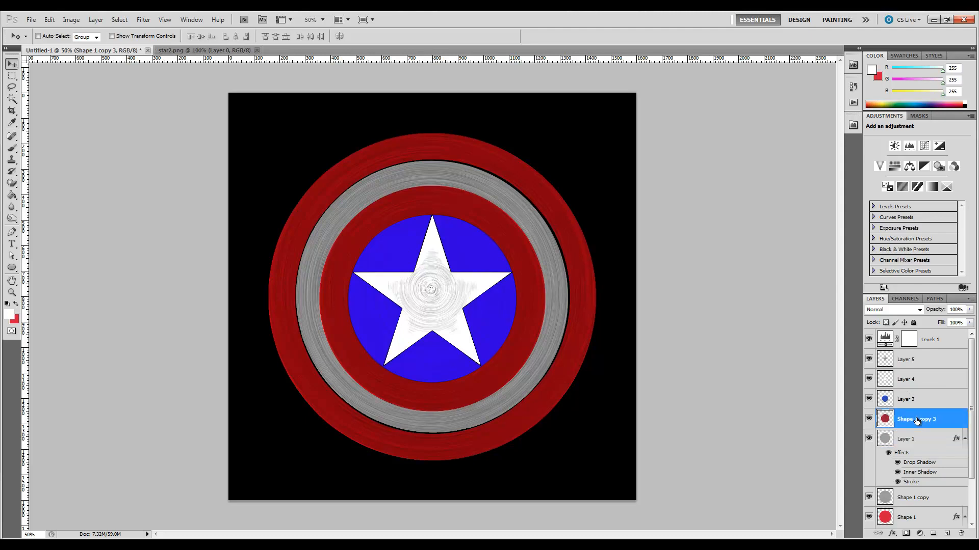
{"action": "right_click", "coordinate": [916, 420]}
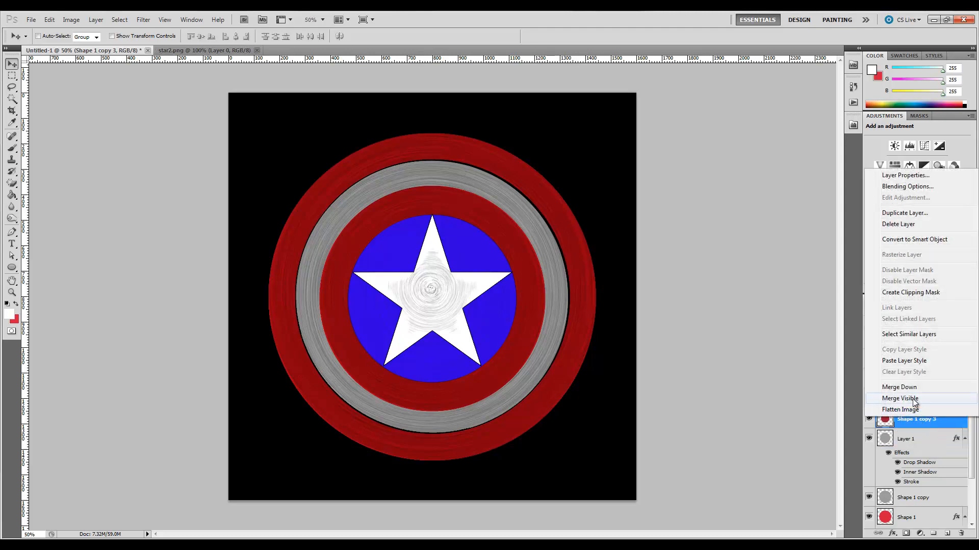
{"action": "left_click", "coordinate": [907, 365]}
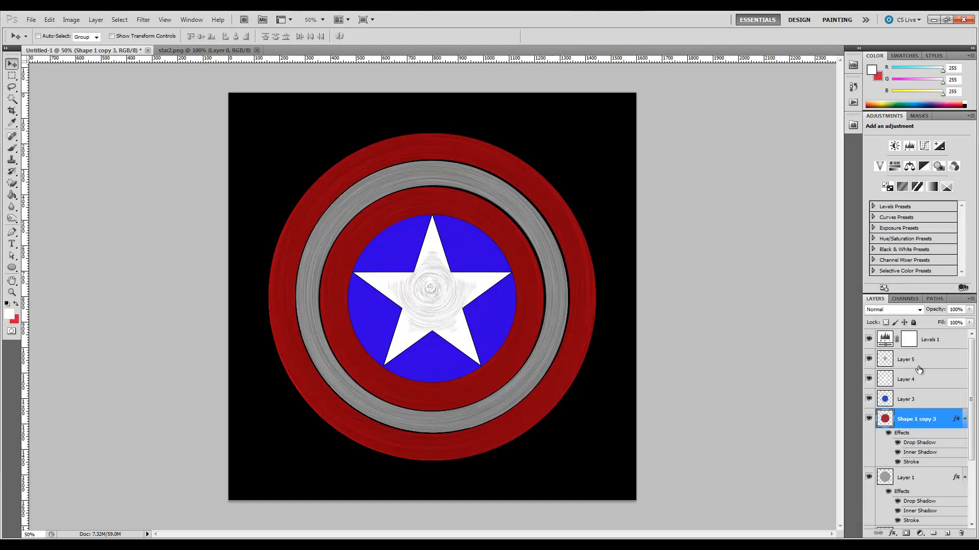
{"action": "left_click", "coordinate": [927, 401]}
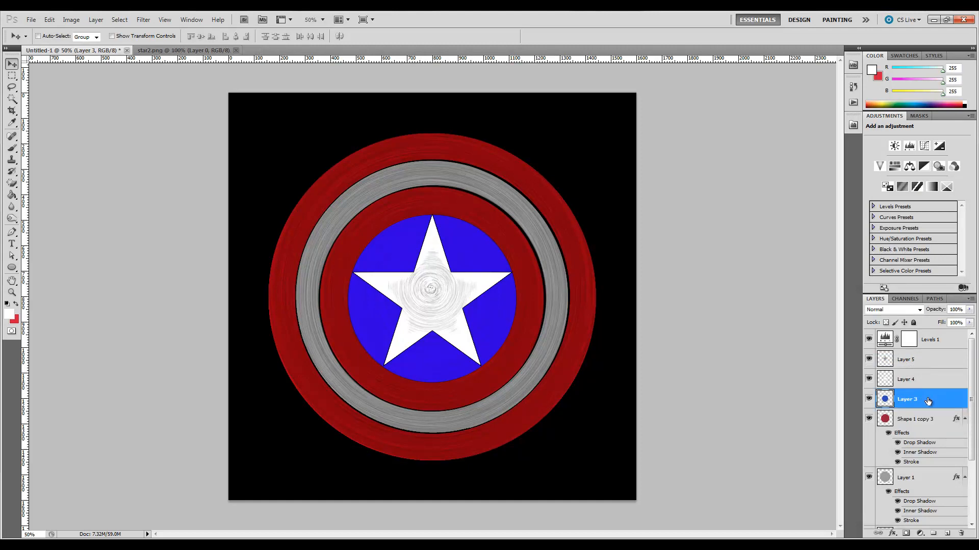
{"action": "right_click", "coordinate": [928, 402]}
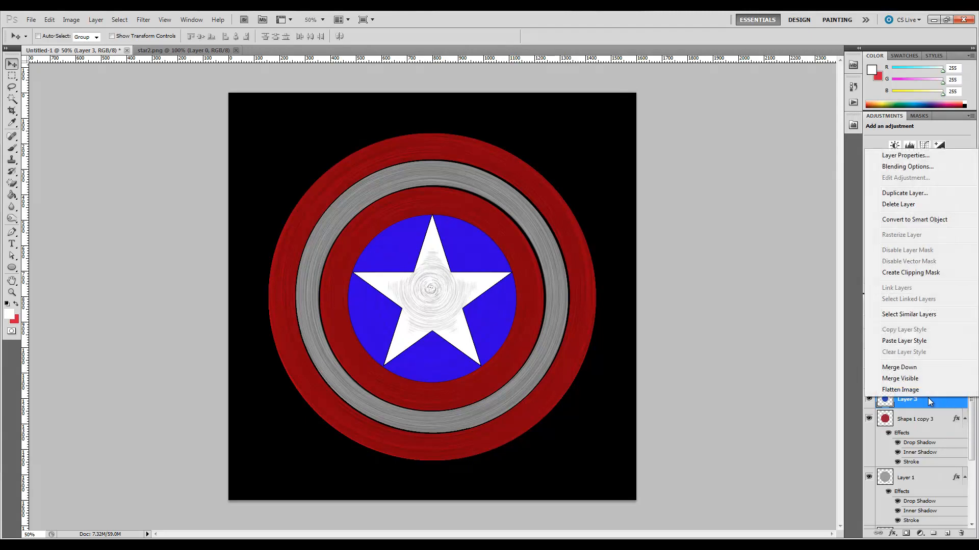
{"action": "left_click", "coordinate": [925, 341]}
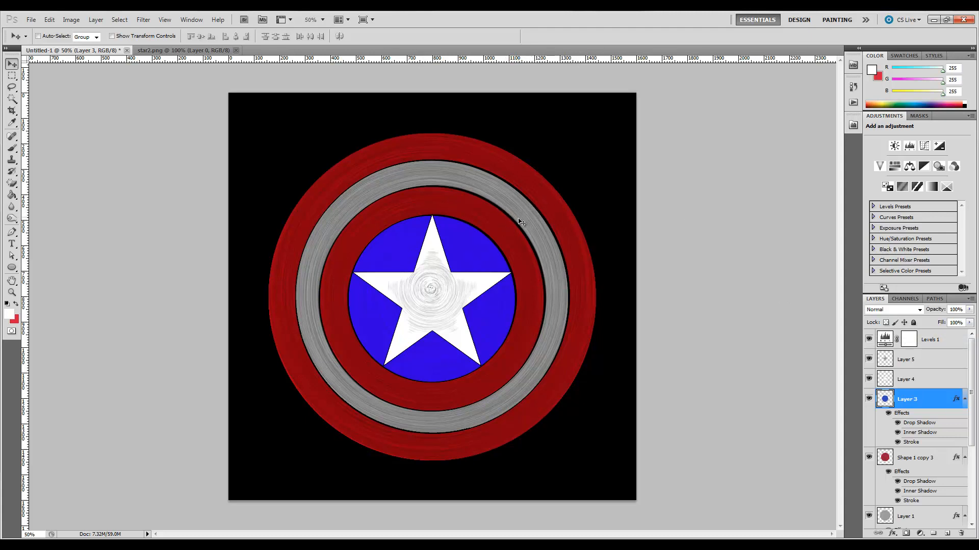
Reduce the Drop Shadow opacity of Shape 1 copy 3, lower its Stroke opacity to about 11%, and apply the style
{"action": "left_click", "coordinate": [926, 463]}
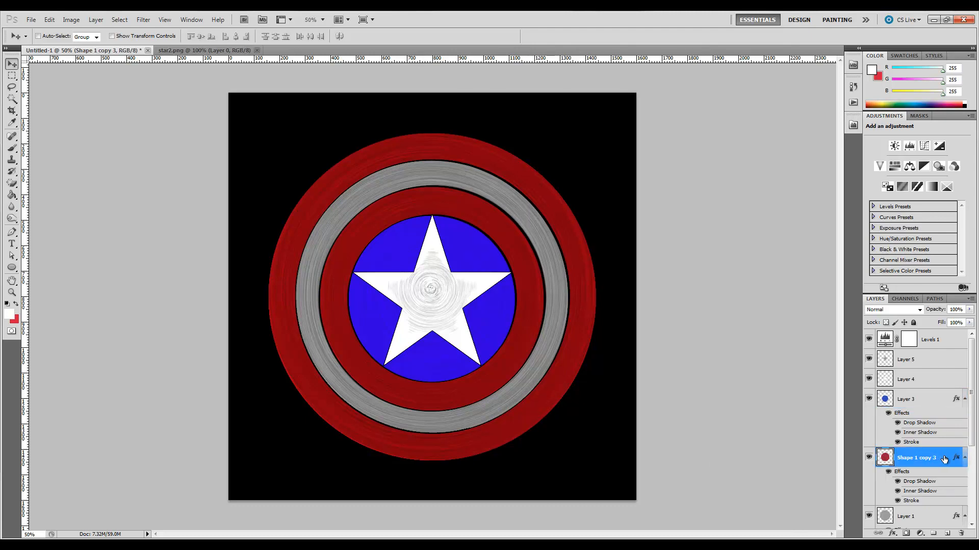
{"action": "double_click", "coordinate": [944, 459]}
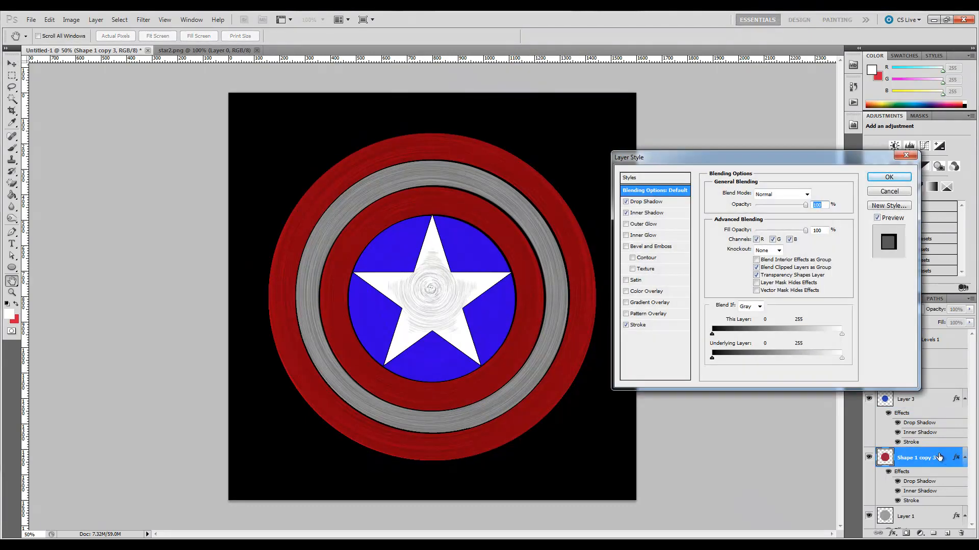
{"action": "left_click", "coordinate": [651, 205]}
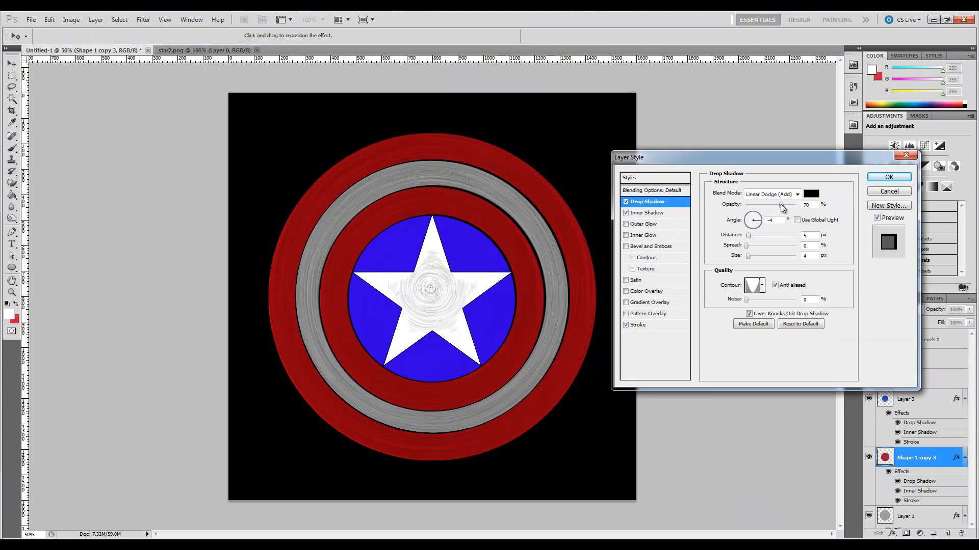
{"action": "left_click_drag", "start_coordinate": [781, 204], "coordinate": [744, 241]}
{"action": "left_click", "coordinate": [634, 324]}
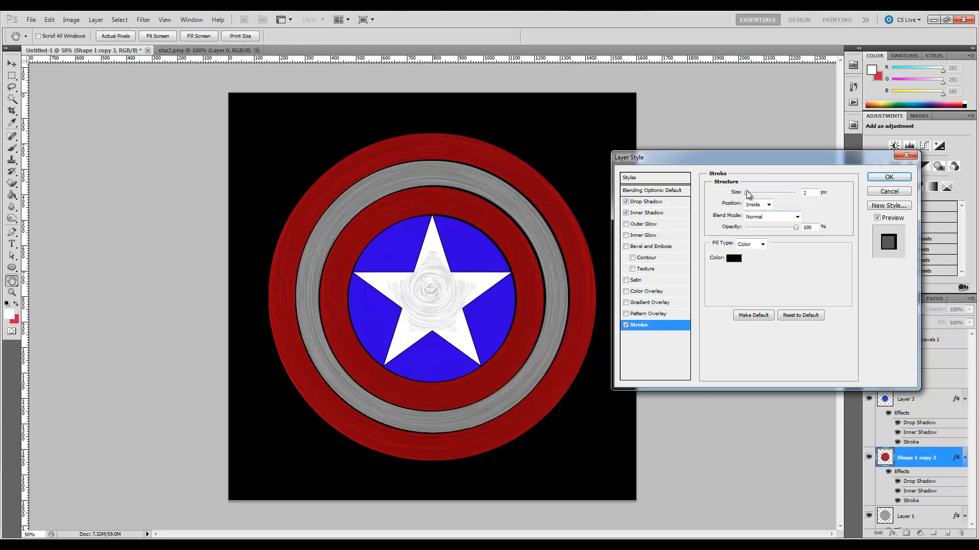
{"action": "mouse_move", "coordinate": [799, 230]}
{"action": "left_mouse_down"}
{"action": "mouse_move", "coordinate": [747, 237]}
{"action": "mouse_move", "coordinate": [754, 240]}
{"action": "left_mouse_up"}
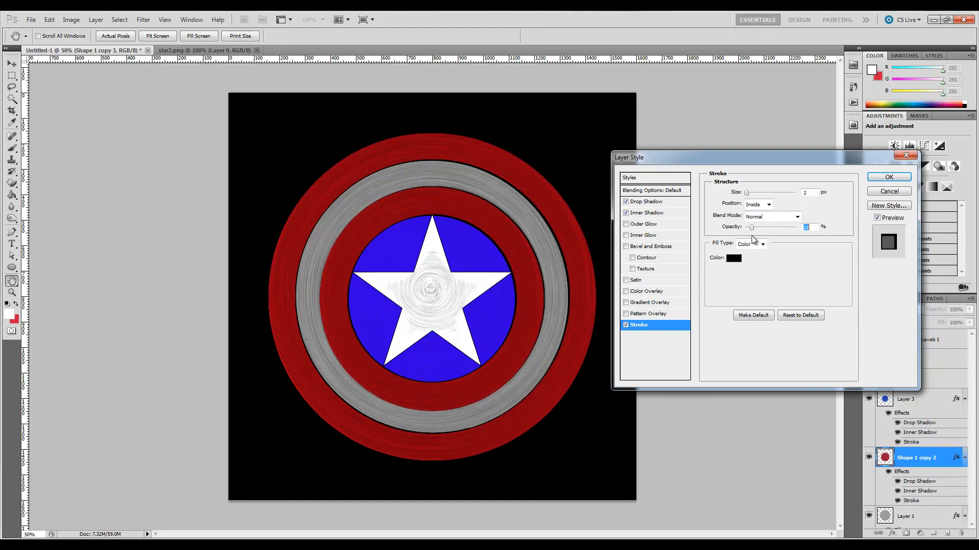
{"action": "left_click", "coordinate": [882, 178]}
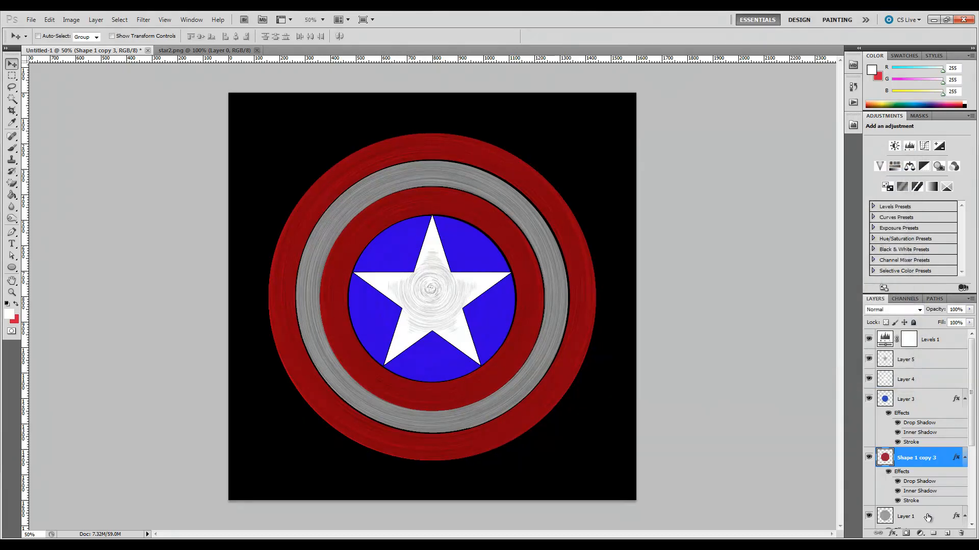
Reduce the Stroke opacity in the layer style of Layer 1, the gray ring
{"action": "scroll", "coordinate": [927, 517], "scroll_direction": "down", "scroll_amount": 3}
{"action": "left_click", "coordinate": [931, 458]}
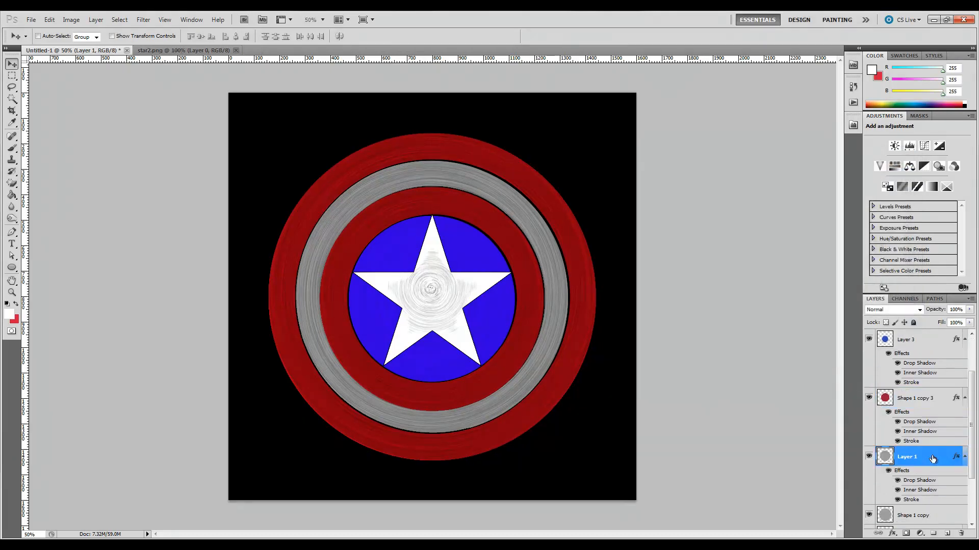
{"action": "double_click", "coordinate": [931, 458]}
{"action": "left_click", "coordinate": [637, 326]}
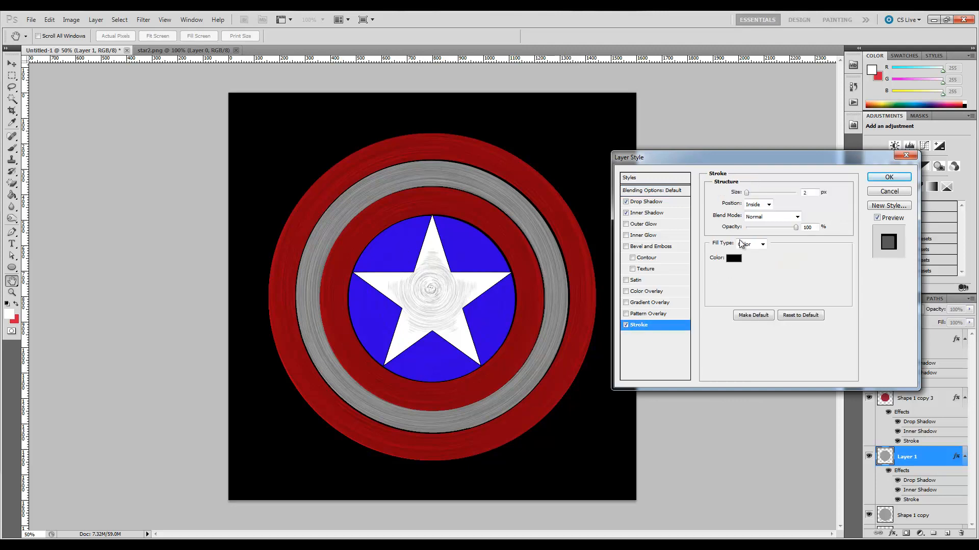
{"action": "left_click_drag", "start_coordinate": [795, 228], "coordinate": [768, 240]}
Lower Layer 1's Drop Shadow opacity, set its Inner Shadow opacity to 0%, and apply the style
{"action": "left_click", "coordinate": [651, 203]}
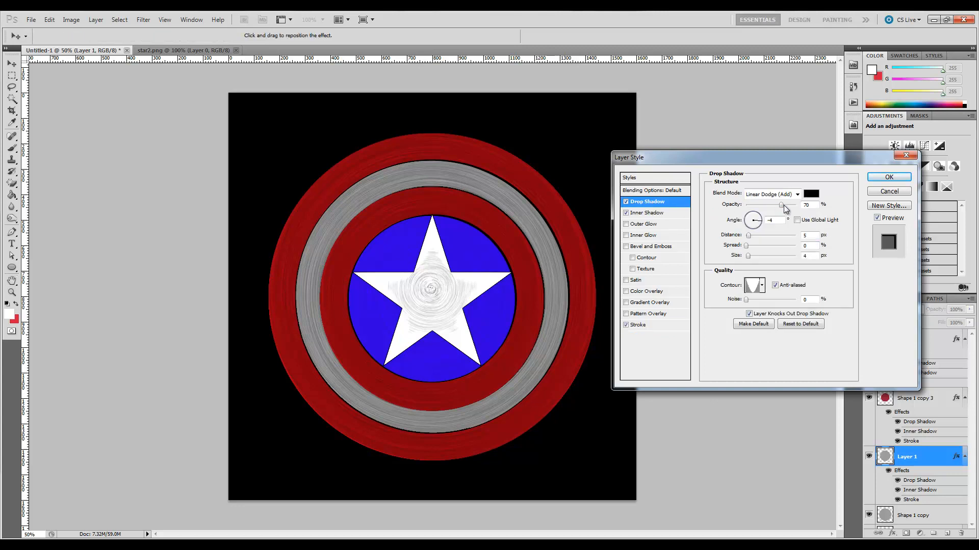
{"action": "left_click_drag", "start_coordinate": [779, 205], "coordinate": [755, 209]}
{"action": "left_click", "coordinate": [649, 212]}
{"action": "left_click_drag", "start_coordinate": [790, 205], "coordinate": [738, 210]}
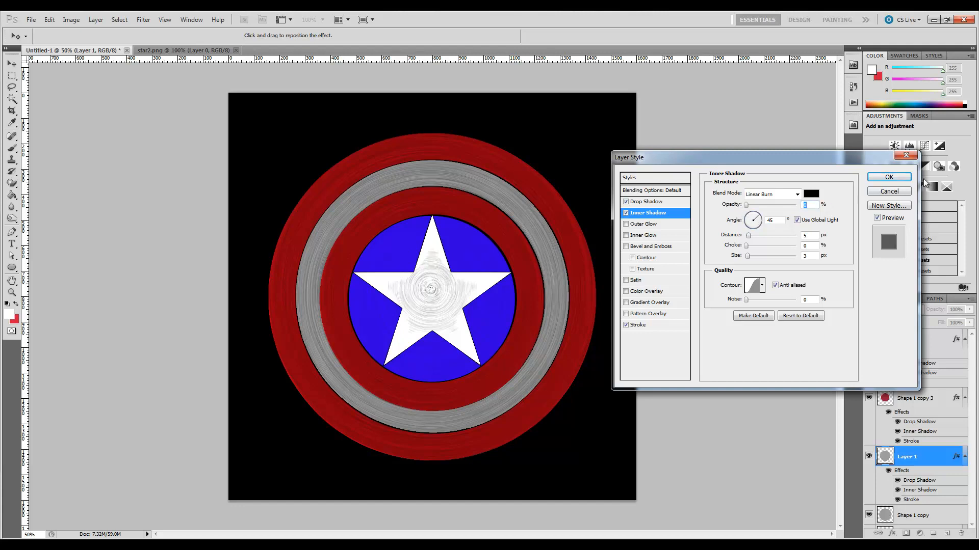
{"action": "left_click", "coordinate": [901, 179]}
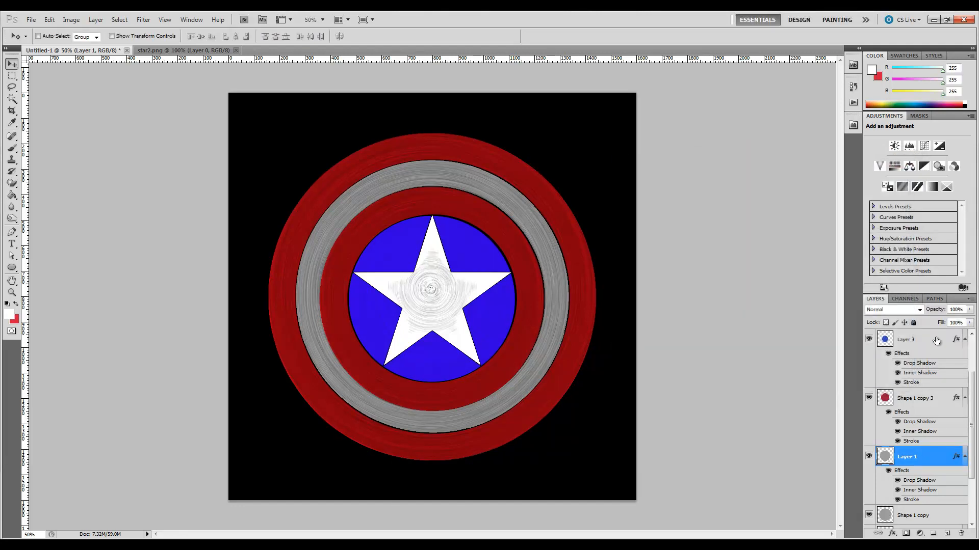
Reduce the Stroke opacity in the layer style of Layer 3, the blue circle
{"action": "double_click", "coordinate": [937, 346]}
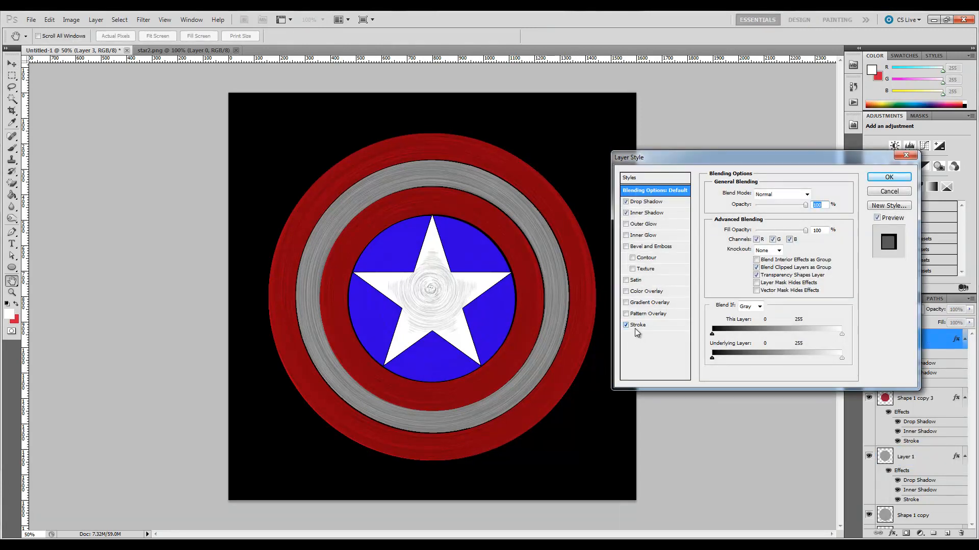
{"action": "left_click", "coordinate": [636, 327]}
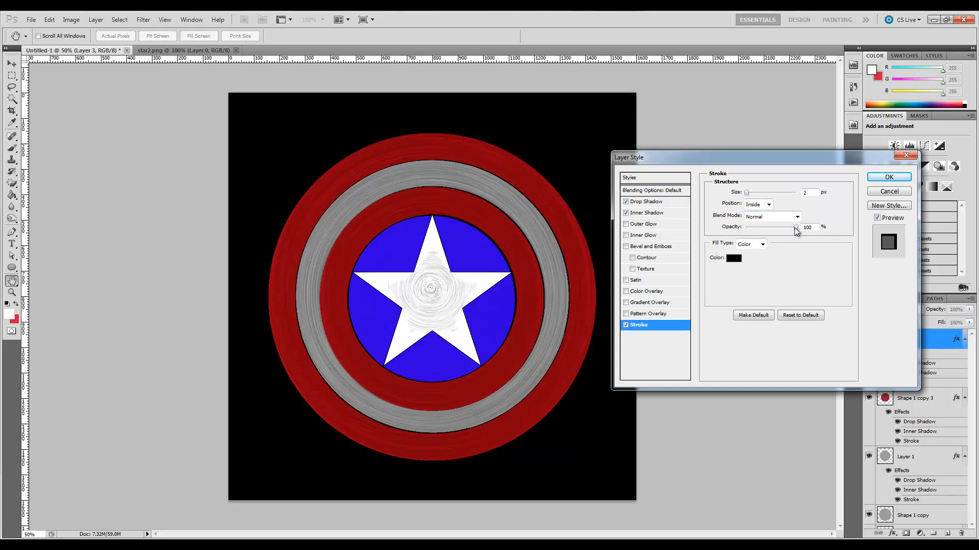
{"action": "left_click_drag", "start_coordinate": [794, 228], "coordinate": [774, 232]}
Lower the Drop Shadow and Inner Shadow opacity of Layer 3 and apply the style
{"action": "left_click", "coordinate": [640, 202]}
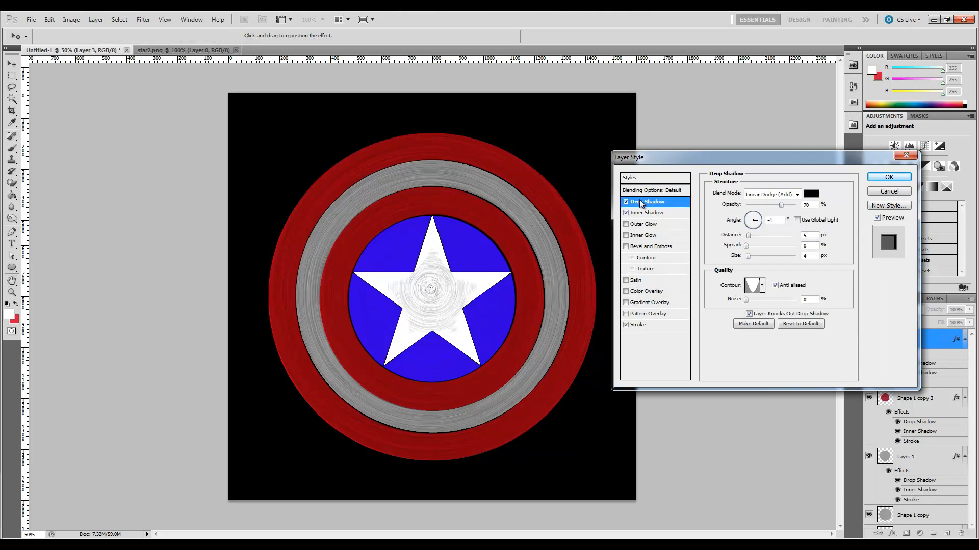
{"action": "left_click", "coordinate": [781, 204]}
{"action": "left_click_drag", "start_coordinate": [781, 204], "coordinate": [758, 210]}
{"action": "left_click", "coordinate": [657, 213]}
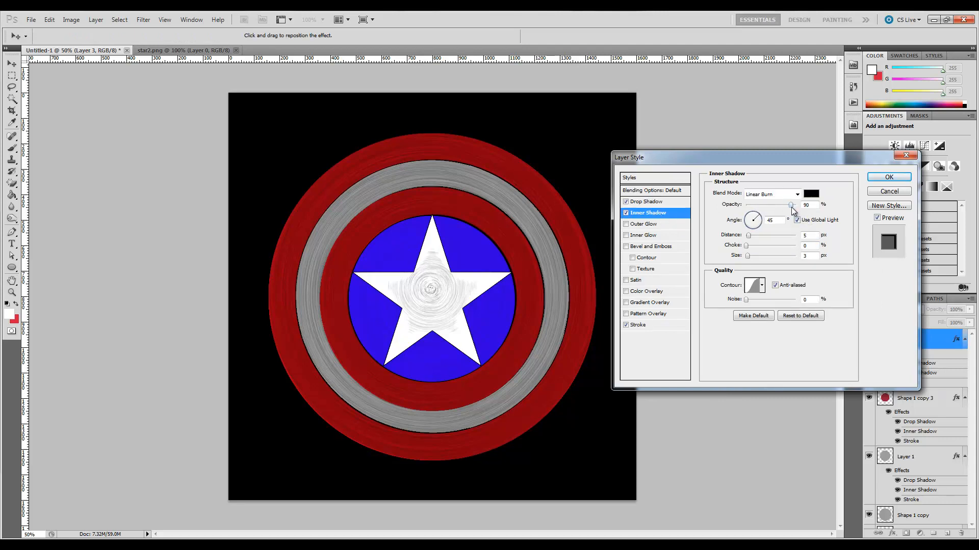
{"action": "left_click_drag", "start_coordinate": [793, 211], "coordinate": [770, 212]}
{"action": "left_click", "coordinate": [888, 176]}
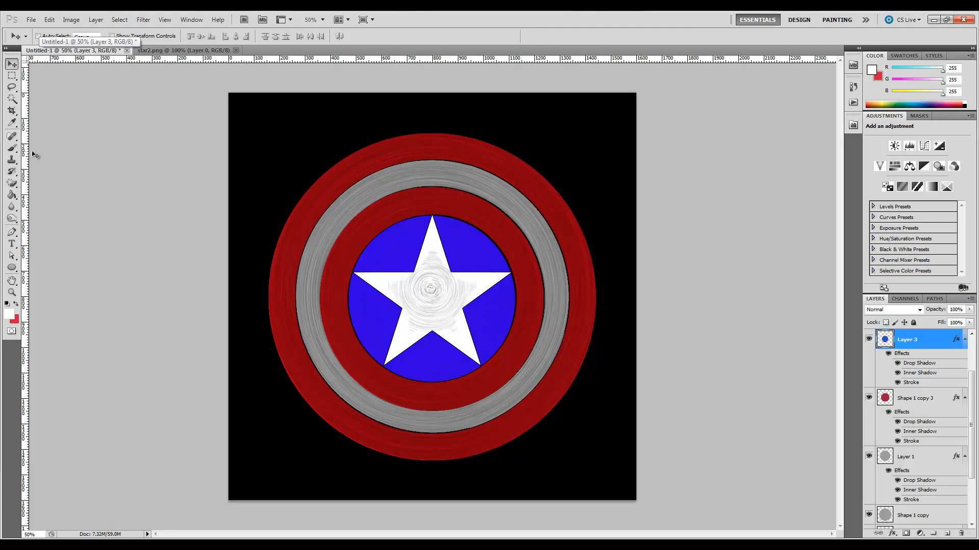
Open the texture image Metal1.jpg from the Captain America Exercise Files folder
{"action": "left_click", "coordinate": [32, 20]}
{"action": "left_click", "coordinate": [40, 40]}
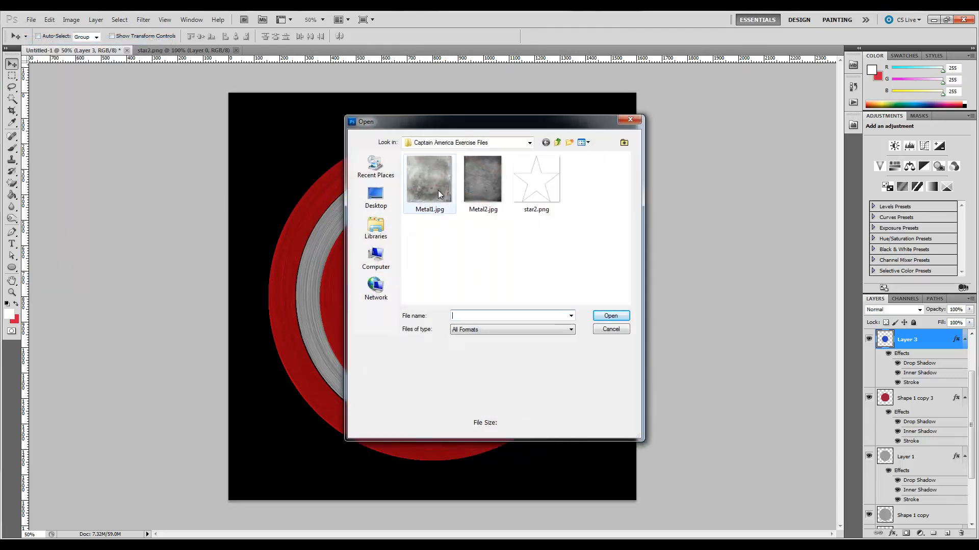
{"action": "left_click", "coordinate": [421, 186]}
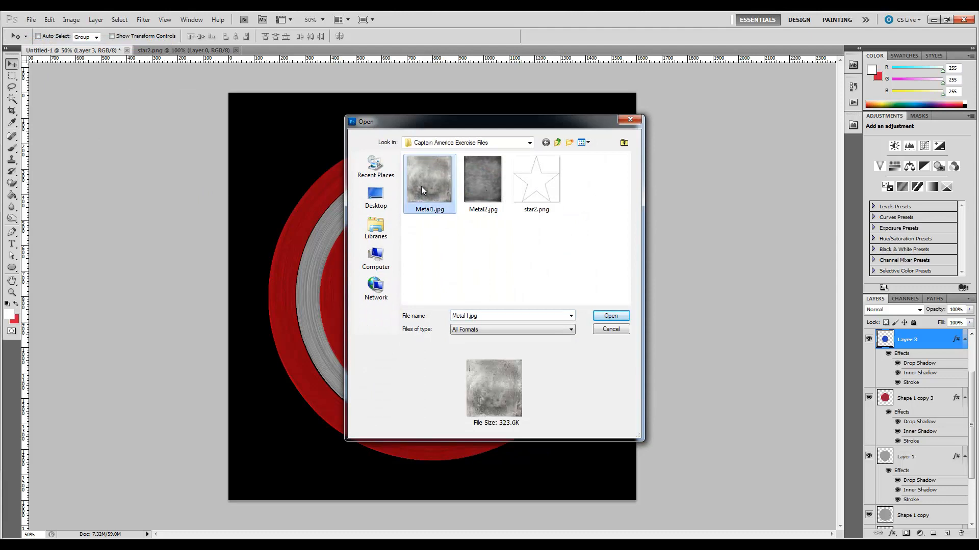
{"action": "left_click", "coordinate": [611, 316]}
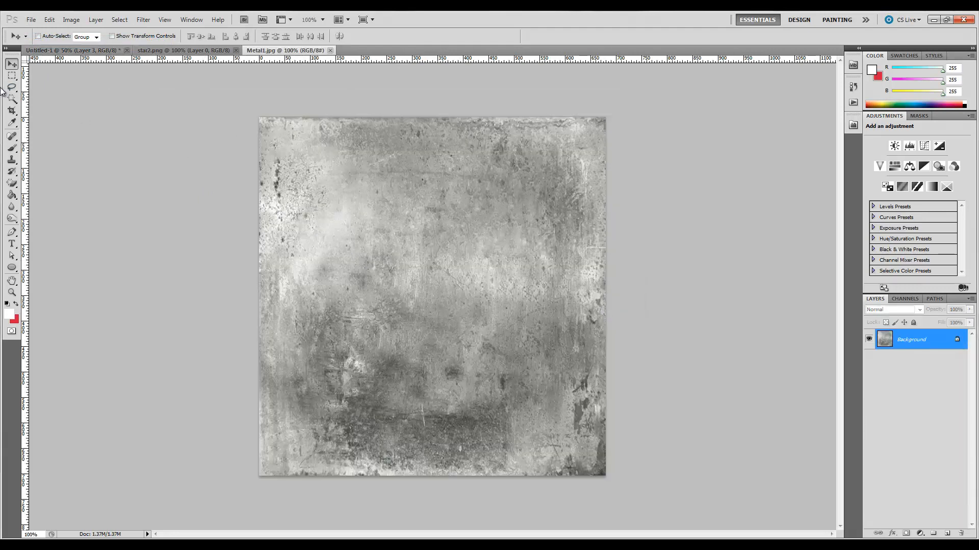
Select the entire metal texture with the Rectangular Marquee tool, copy it, and return to the Untitled-1 shield document
{"action": "left_click", "coordinate": [12, 76]}
{"action": "left_click", "coordinate": [13, 80]}
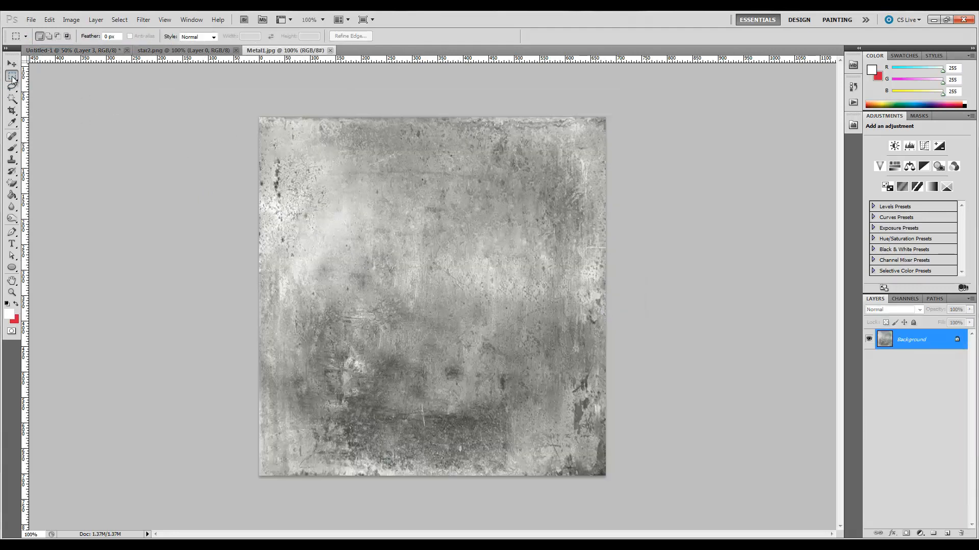
{"action": "left_click_drag", "start_coordinate": [394, 289], "coordinate": [647, 531]}
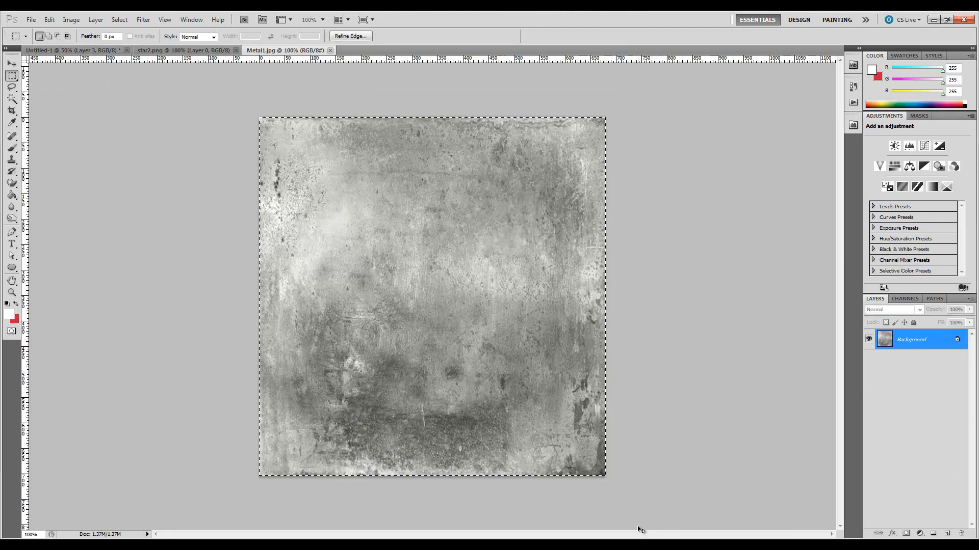
{"action": "left_click", "coordinate": [49, 20]}
{"action": "left_click", "coordinate": [61, 90]}
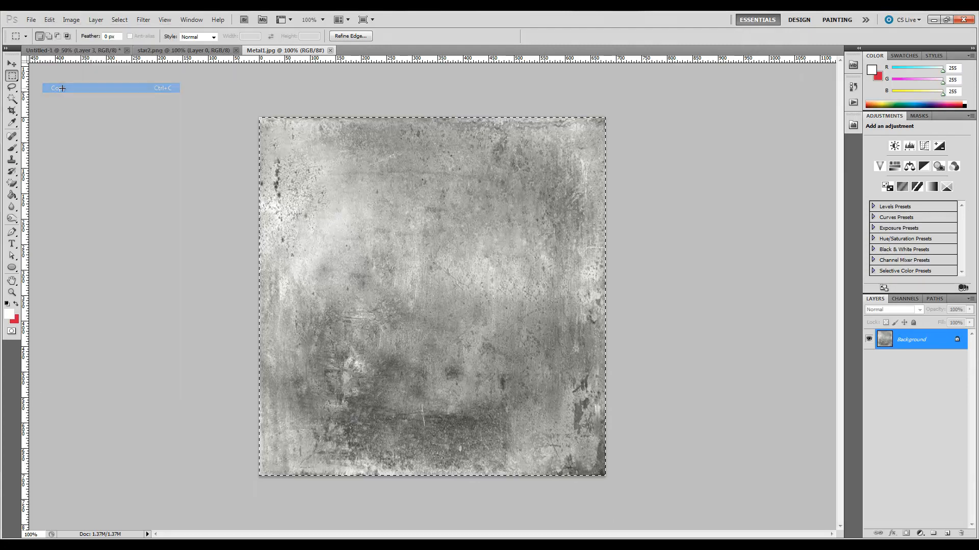
{"action": "left_click", "coordinate": [97, 50]}
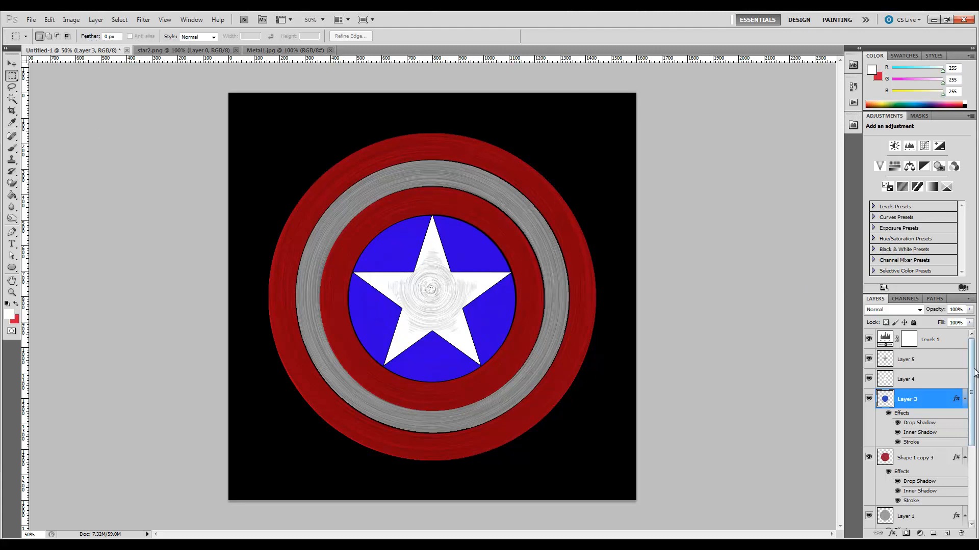
Paste the copied metal texture above the Levels 1 adjustment layer and scale it to about 190% so it covers the shield
{"action": "left_click", "coordinate": [948, 340]}
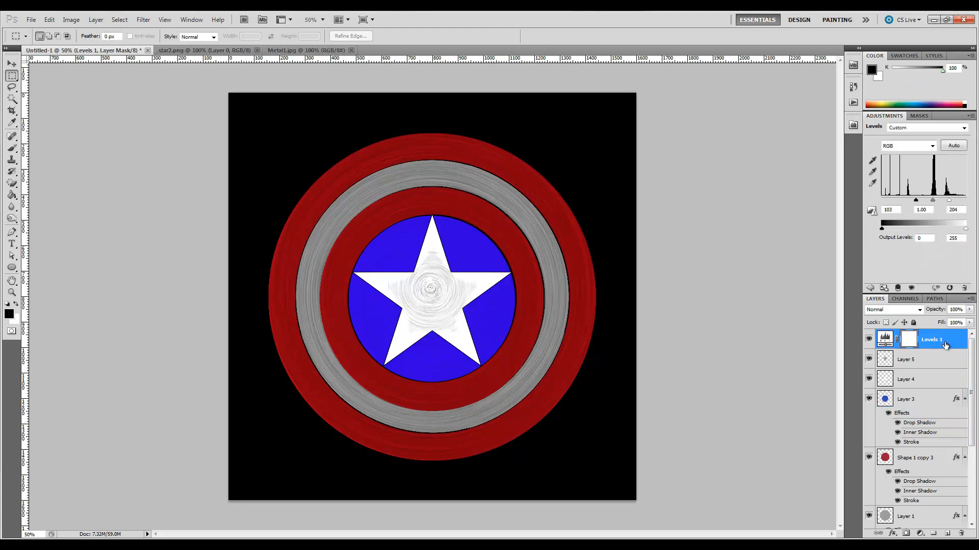
{"action": "key", "text": "ctrl+v"}
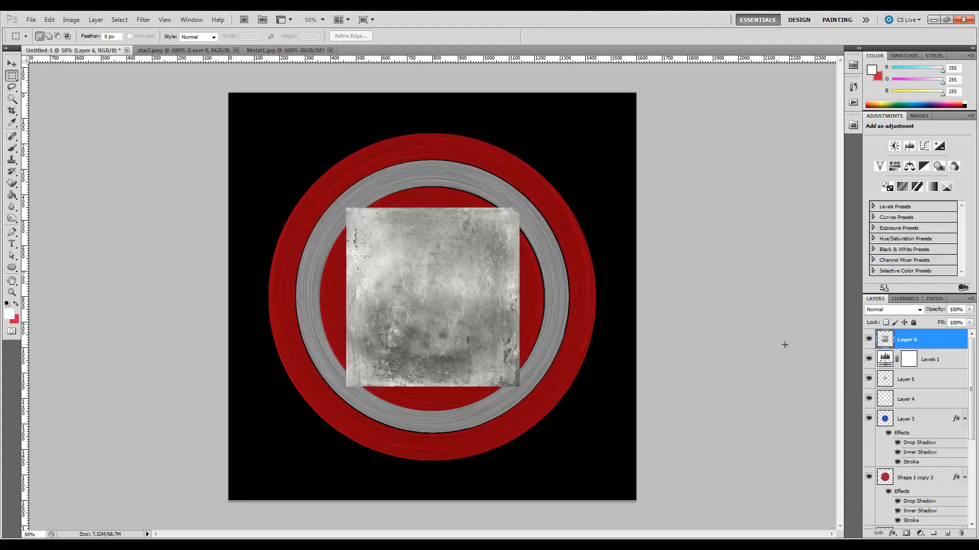
{"action": "left_click", "coordinate": [11, 65]}
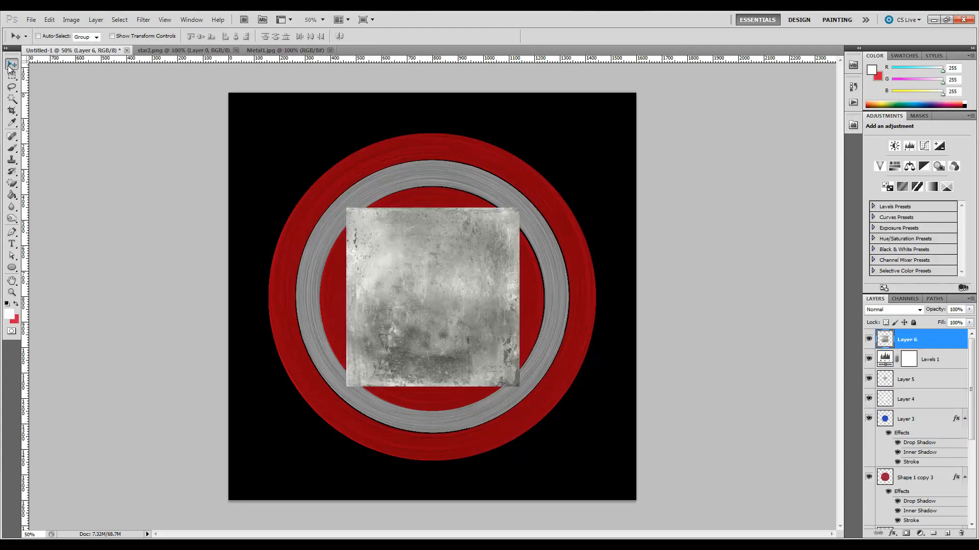
{"action": "left_click", "coordinate": [112, 36]}
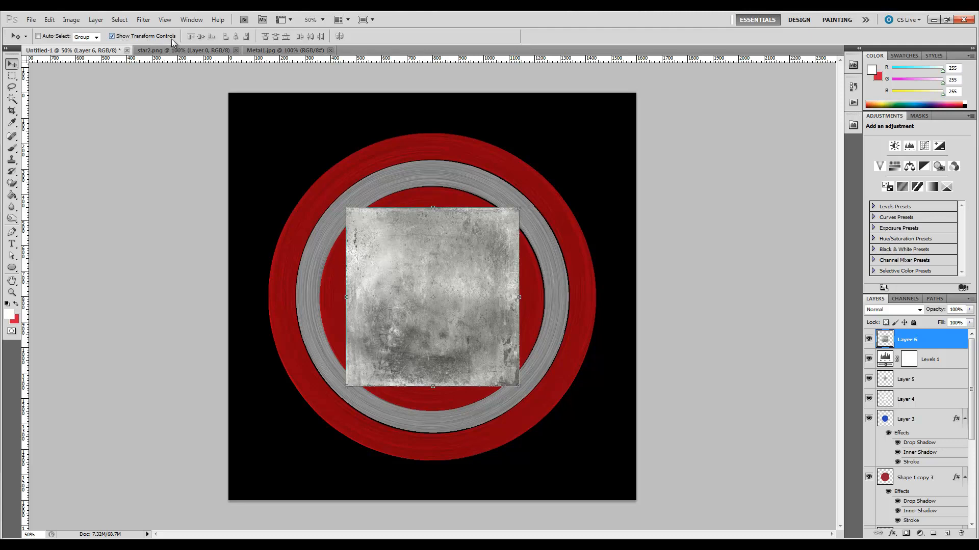
{"action": "left_click_drag", "start_coordinate": [518, 208], "coordinate": [603, 134]}
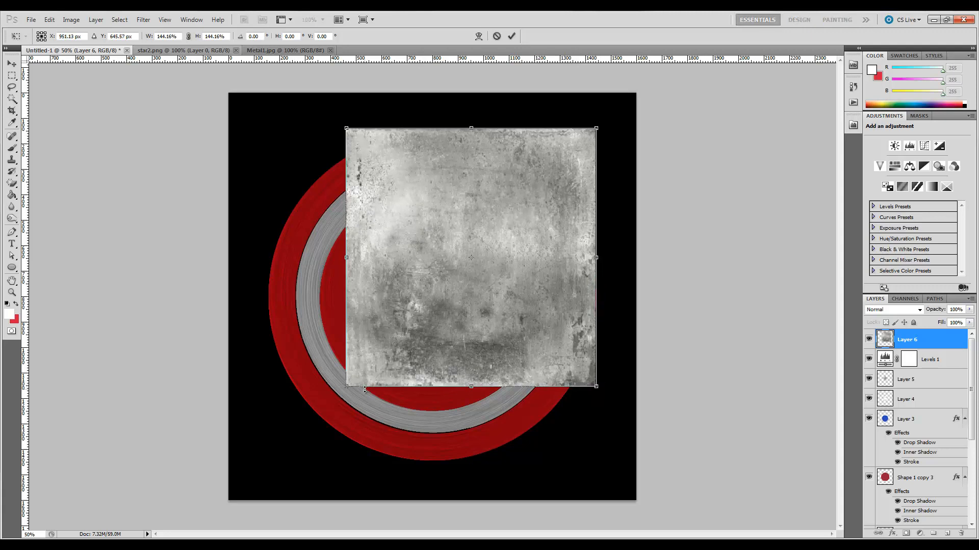
{"action": "left_click_drag", "start_coordinate": [348, 386], "coordinate": [263, 461]}
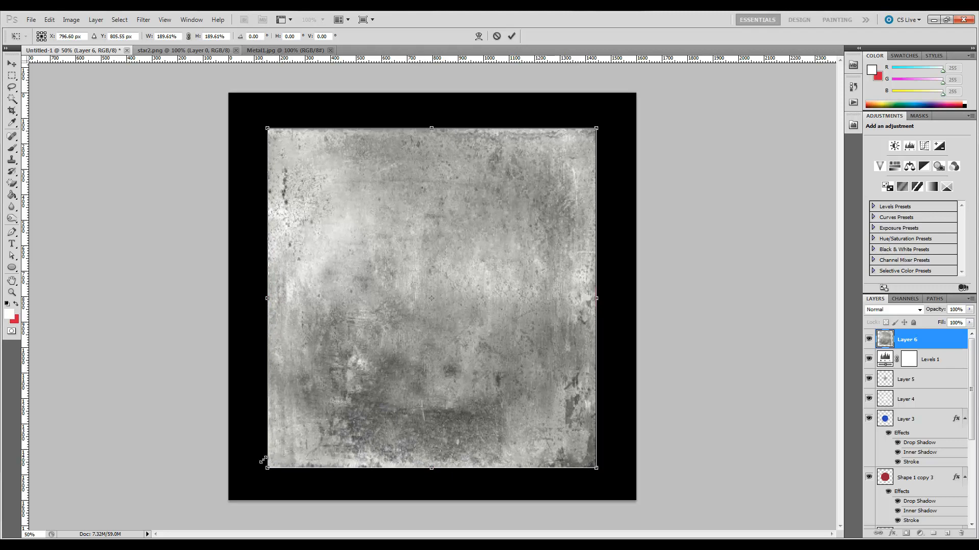
{"action": "left_click", "coordinate": [511, 35]}
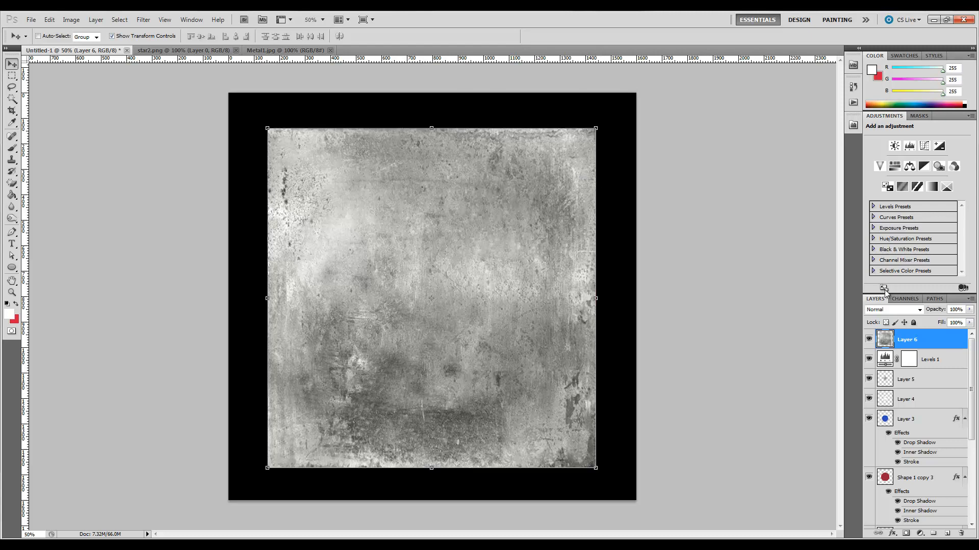
Set the blend mode of Layer 6, the first metal texture, to Soft Light
{"action": "left_click", "coordinate": [919, 310]}
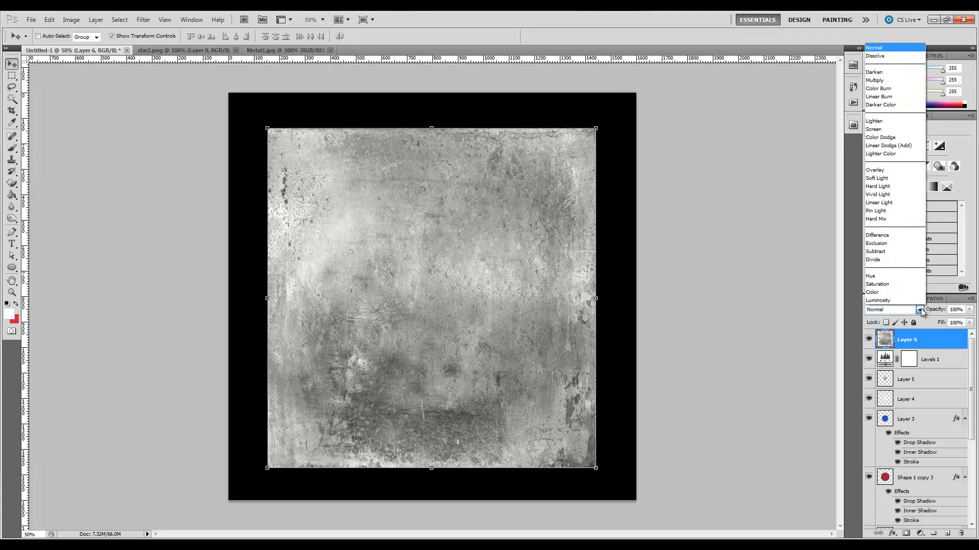
{"action": "left_click", "coordinate": [887, 179]}
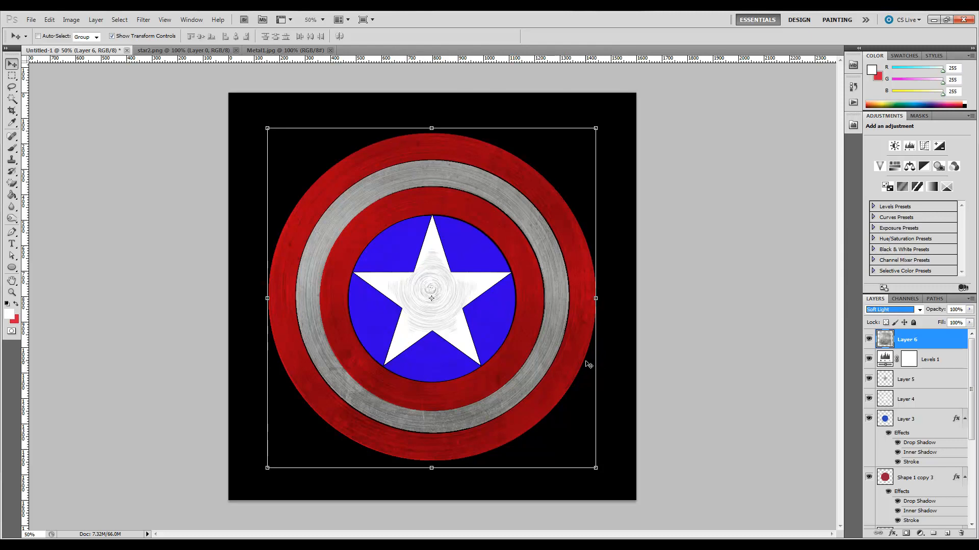
Open the texture image Metal2.jpg from the Captain America Exercise Files folder
{"action": "left_click", "coordinate": [30, 20]}
{"action": "left_click", "coordinate": [36, 42]}
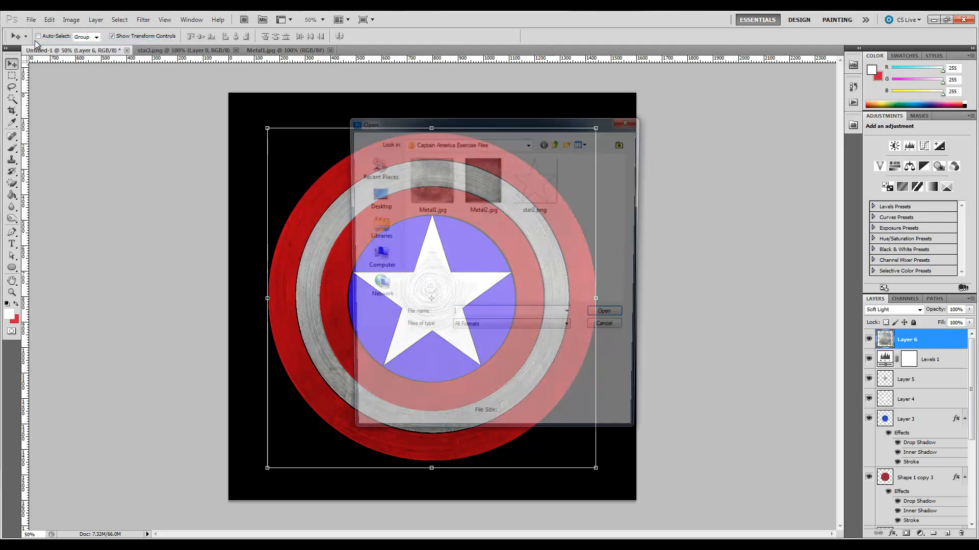
{"action": "double_click", "coordinate": [485, 190]}
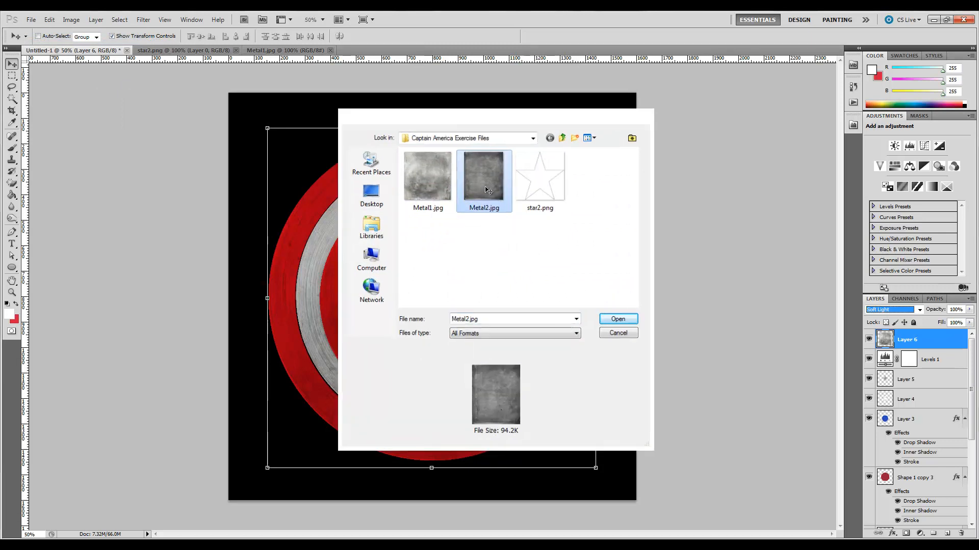
Select and copy the entire Metal2.jpg texture, and return to the Untitled-1 shield document
{"action": "left_click", "coordinate": [11, 75]}
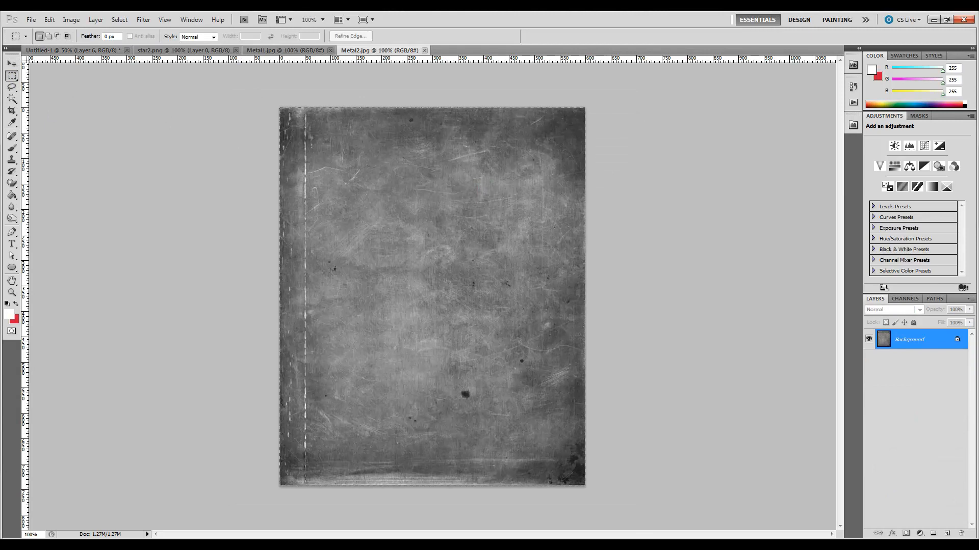
{"action": "key", "text": "ctrl+a"}
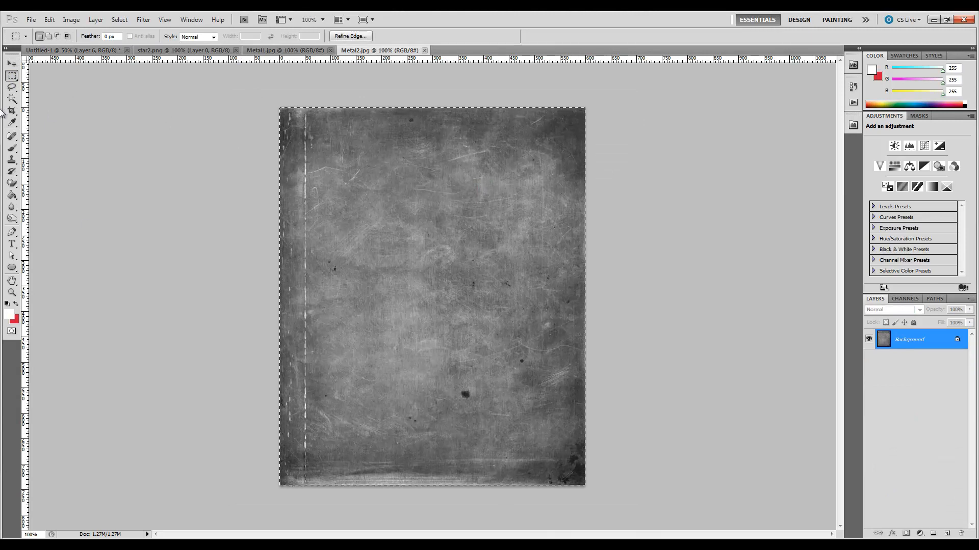
{"action": "left_click", "coordinate": [50, 20]}
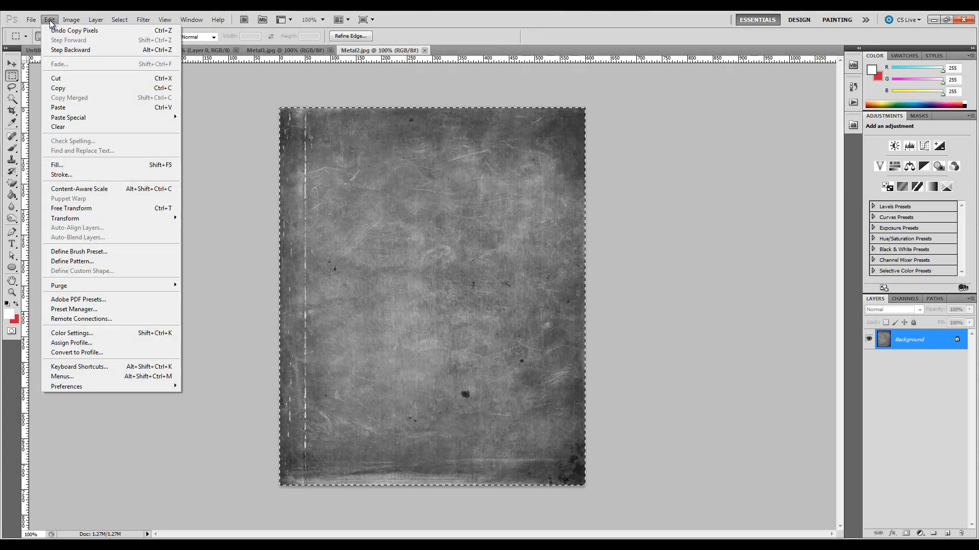
{"action": "left_click", "coordinate": [50, 19]}
{"action": "left_click", "coordinate": [47, 51]}
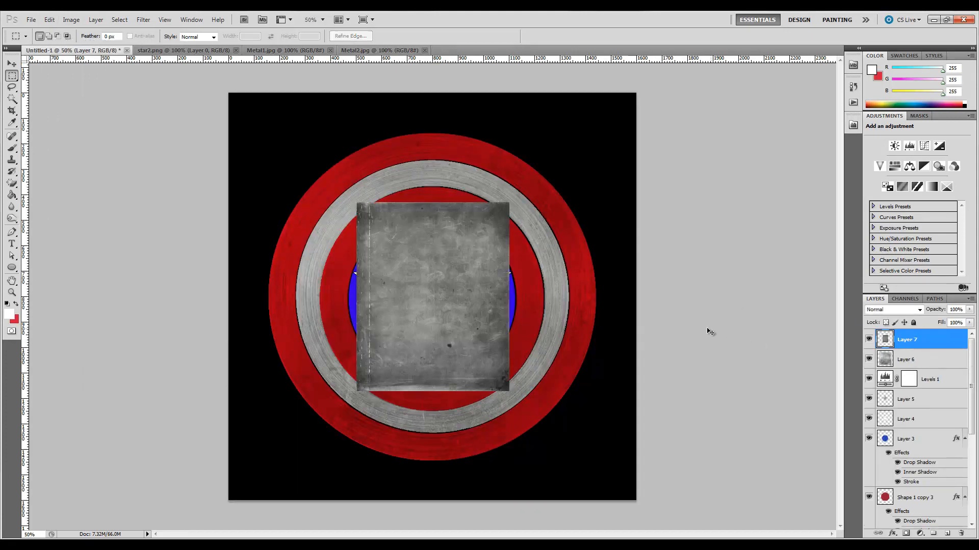
Paste the second texture and stretch it over the shield to about 214% width and 177% height, then hide the transform controls
{"action": "key", "text": "ctrl+v"}
{"action": "left_click", "coordinate": [12, 63]}
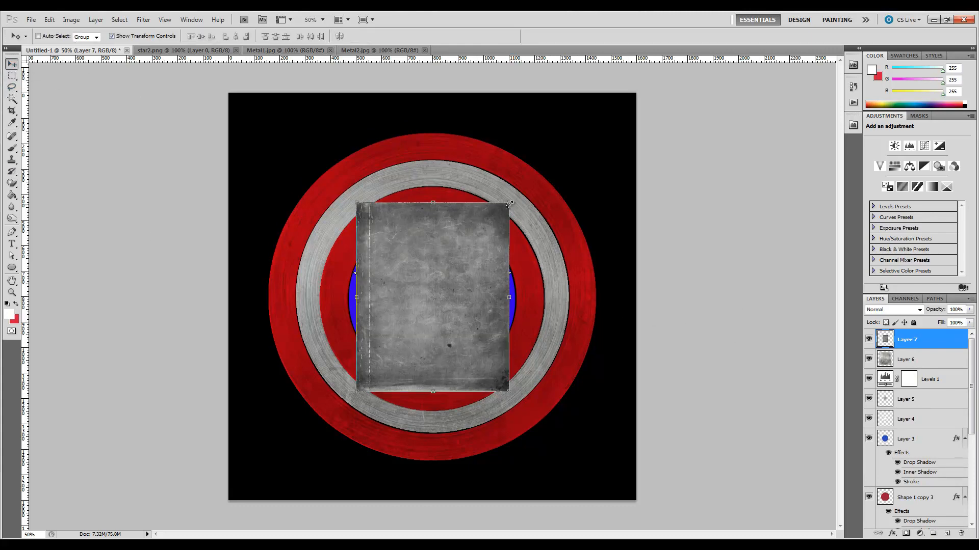
{"action": "left_click_drag", "start_coordinate": [509, 203], "coordinate": [589, 148]}
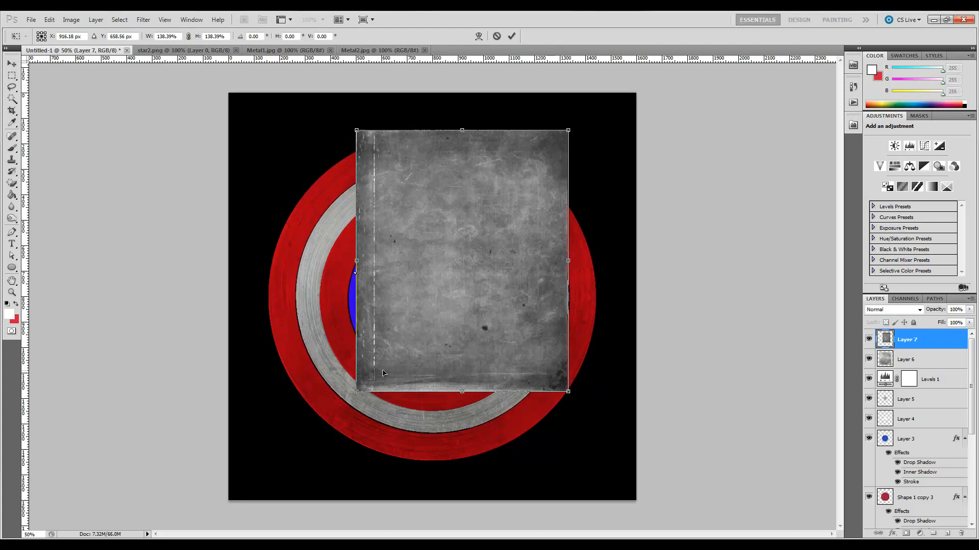
{"action": "left_click_drag", "start_coordinate": [358, 393], "coordinate": [289, 455]}
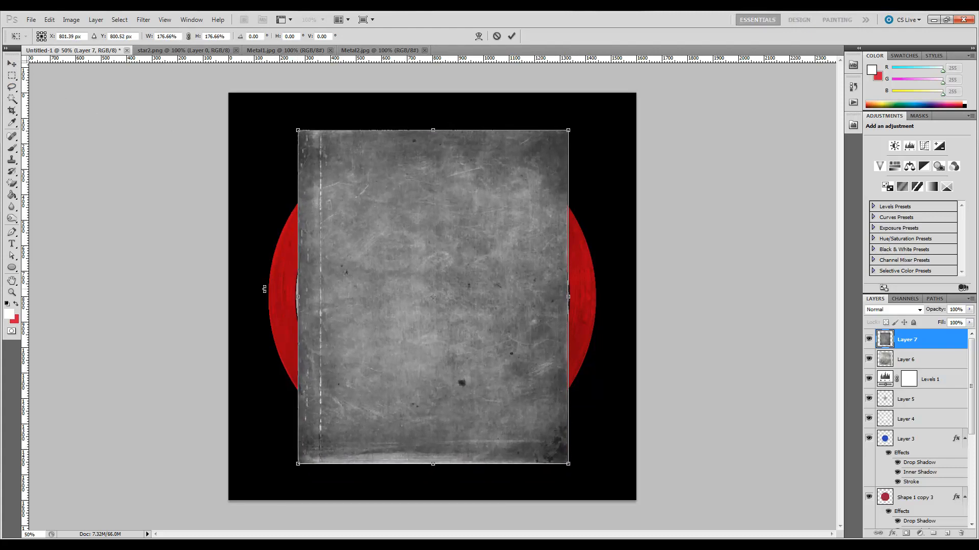
{"action": "left_click_drag", "start_coordinate": [297, 299], "coordinate": [267, 299]}
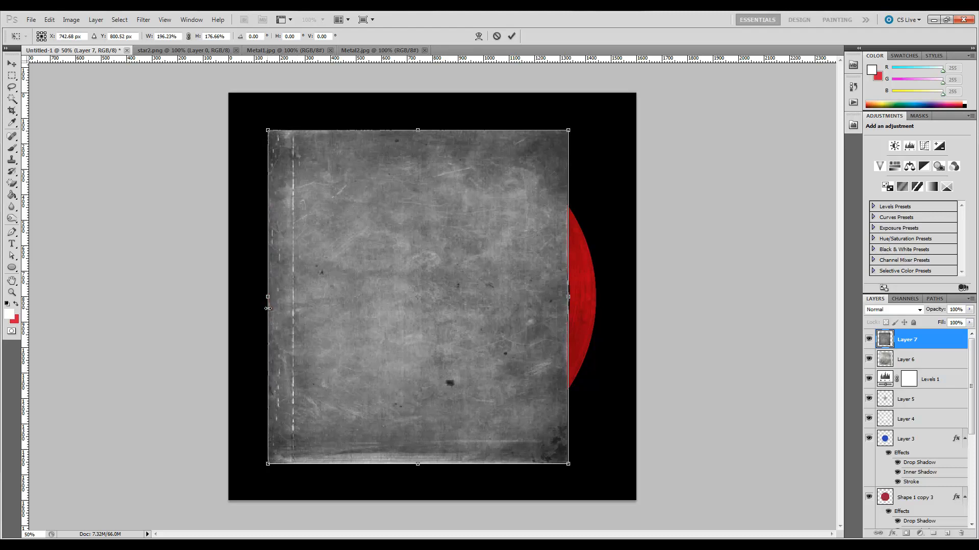
{"action": "left_click_drag", "start_coordinate": [570, 296], "coordinate": [598, 296]}
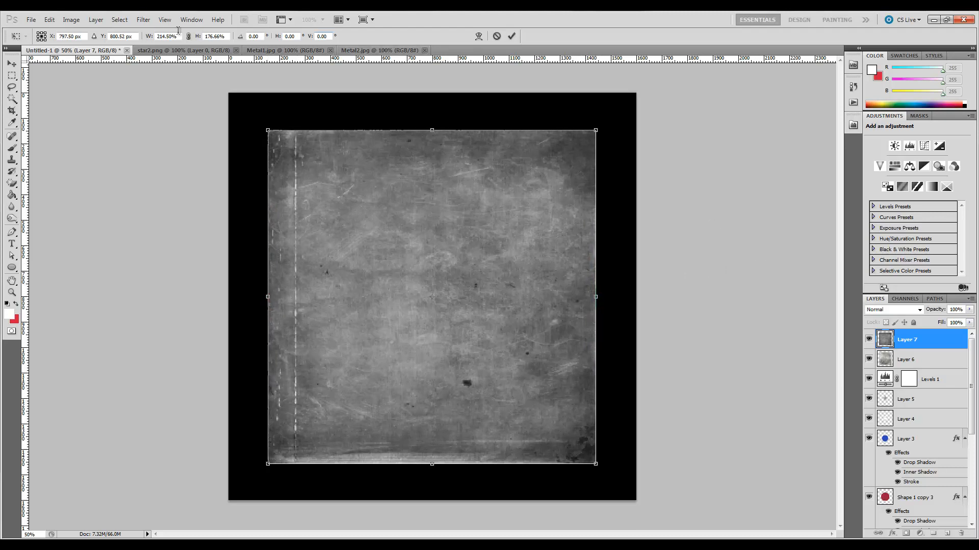
{"action": "left_click", "coordinate": [511, 36]}
{"action": "left_click", "coordinate": [138, 36]}
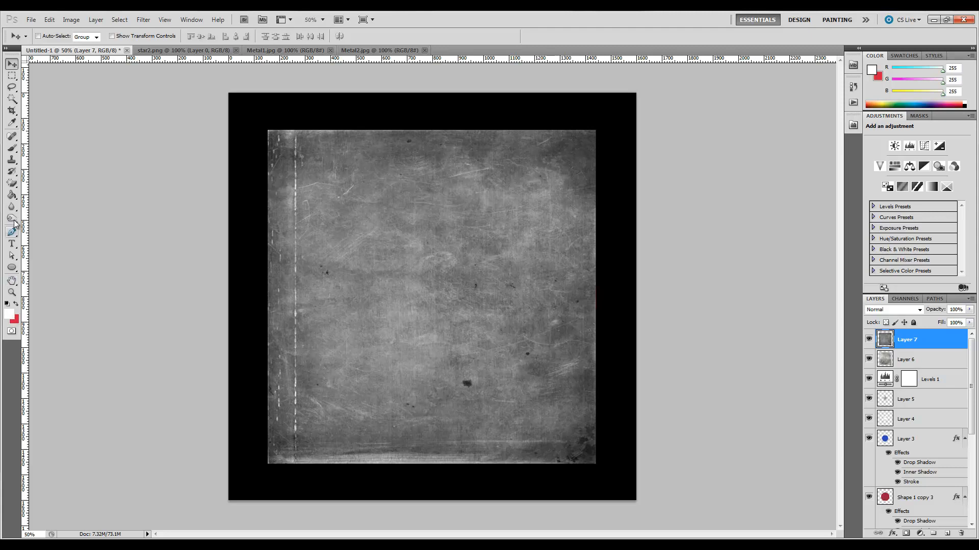
Paint a soft white spot at the centre of Layer 7 with a 600 px soft round brush
{"action": "left_click", "coordinate": [11, 148]}
{"action": "left_click", "coordinate": [52, 36]}
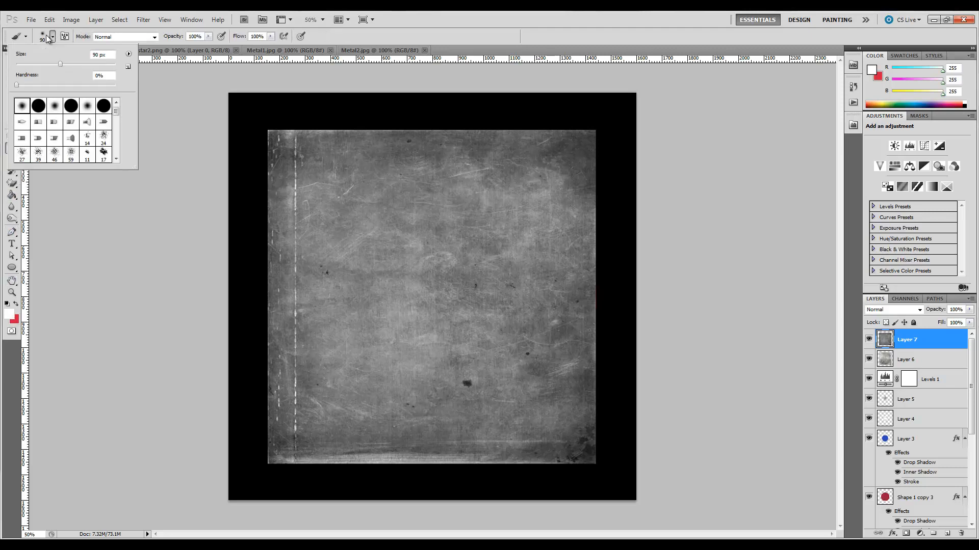
{"action": "double_click", "coordinate": [21, 109]}
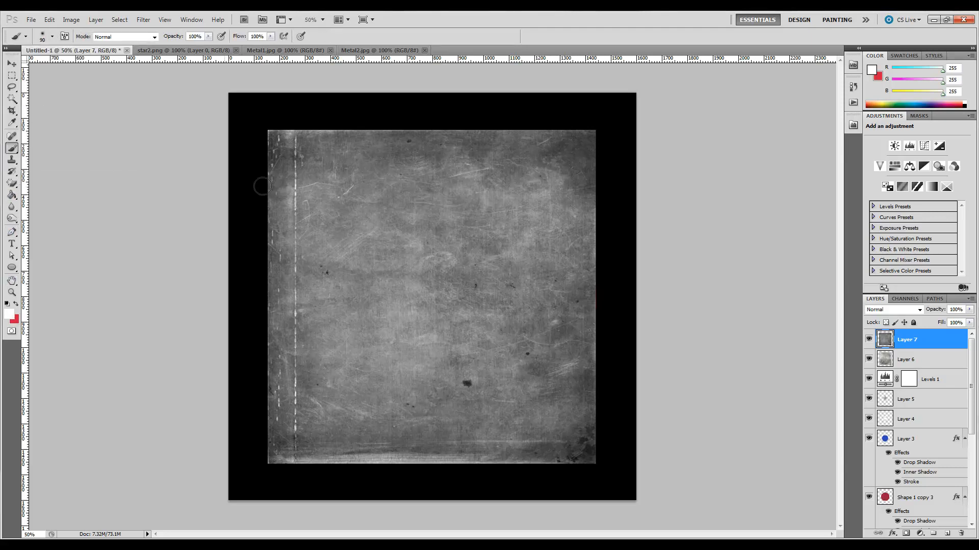
{"action": "key", "text": "bracketright"}
{"action": "key", "text": "bracketright"}
{"action": "key", "text": "bracketright"}
{"action": "key", "text": "bracketright"}
{"action": "key", "text": "bracketright"}
{"action": "key", "text": "bracketright"}
{"action": "key", "text": "bracketright"}
{"action": "key", "text": "bracketright"}
{"action": "key", "text": "bracketright"}
{"action": "key", "text": "bracketright"}
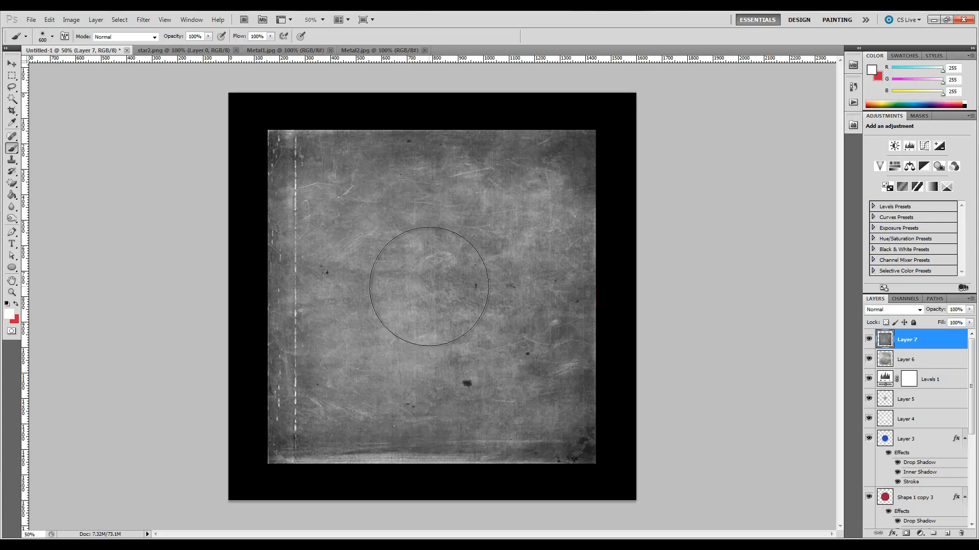
{"action": "left_click", "coordinate": [429, 286]}
{"action": "left_click", "coordinate": [429, 286]}
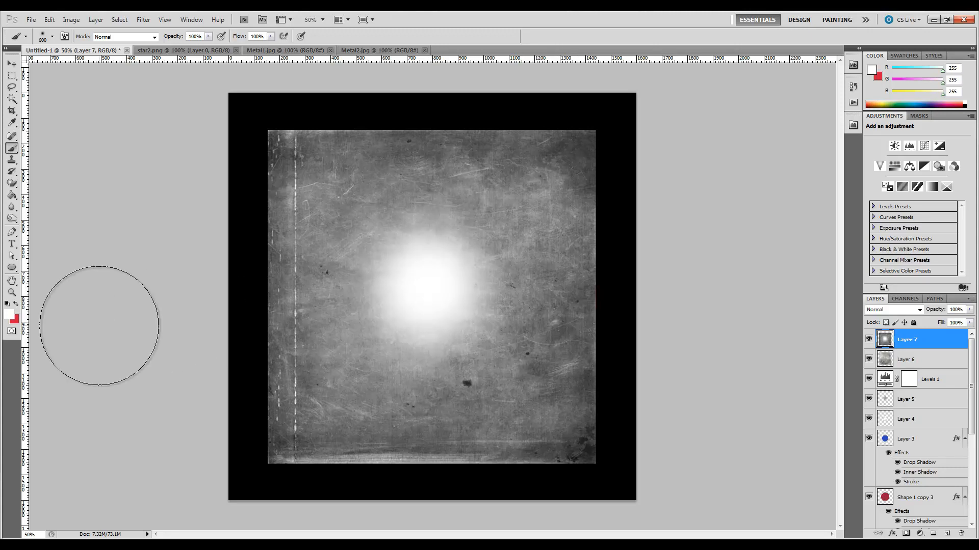
Set Layer 7 to the Color Burn blend mode and reduce its opacity to 28%
{"action": "left_click", "coordinate": [14, 65]}
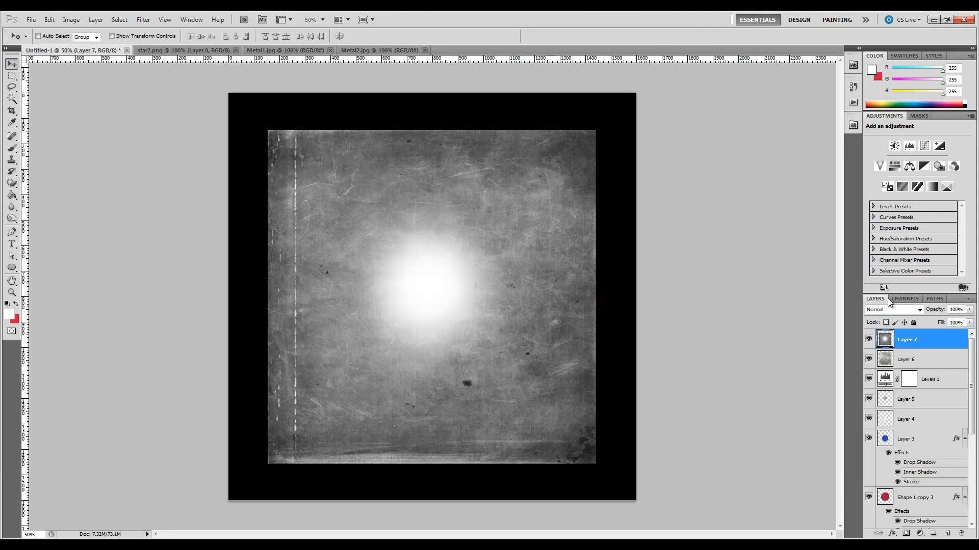
{"action": "left_click", "coordinate": [920, 309]}
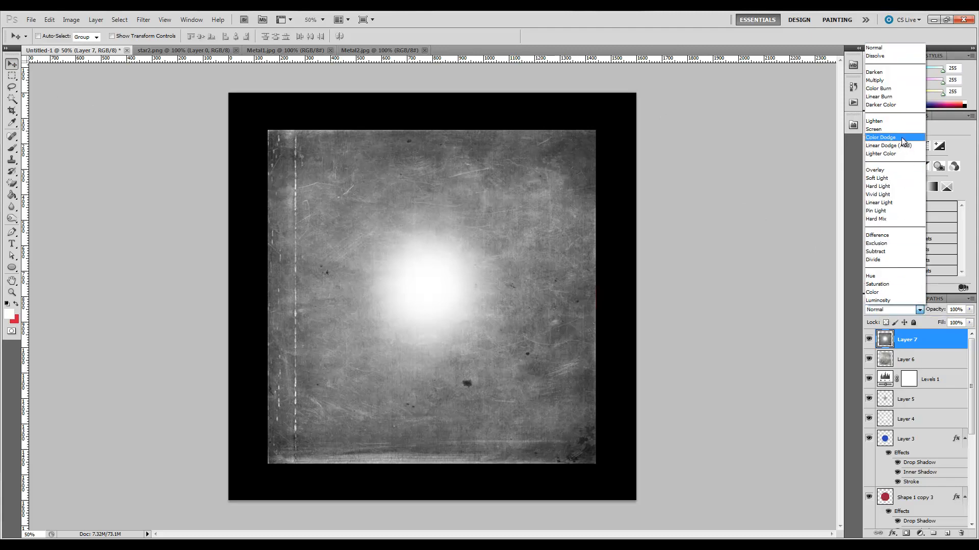
{"action": "left_click", "coordinate": [897, 90]}
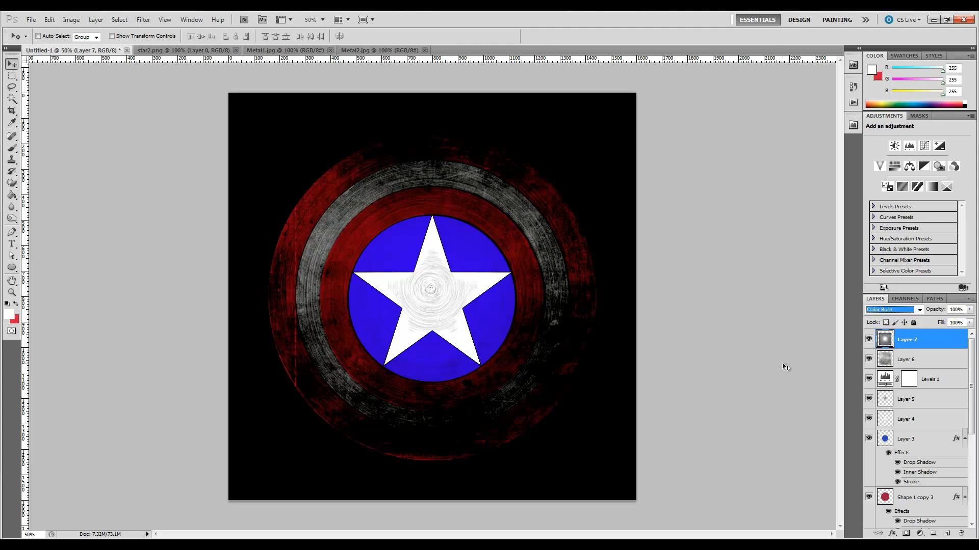
{"action": "left_click", "coordinate": [969, 310]}
{"action": "left_click_drag", "start_coordinate": [969, 320], "coordinate": [929, 323]}
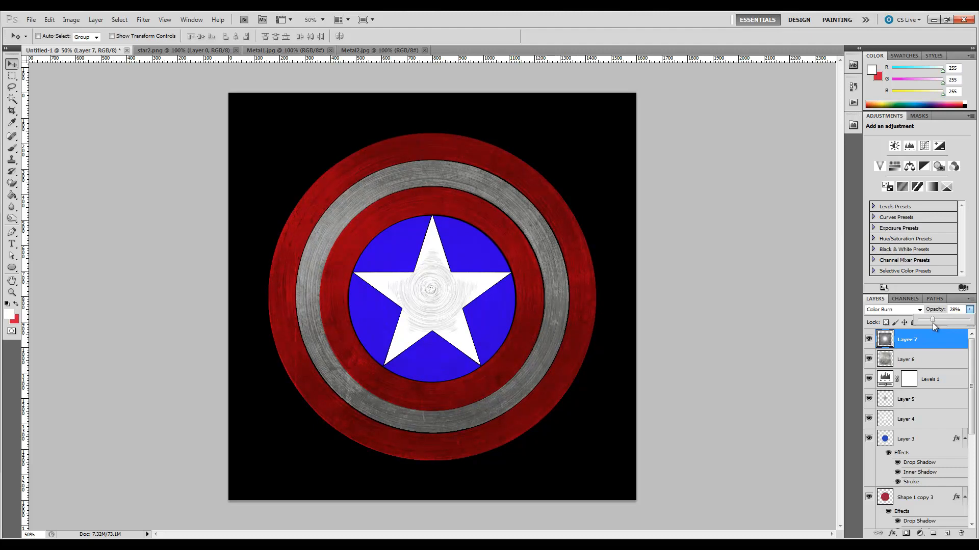
{"action": "left_click", "coordinate": [857, 285]}
Choose the Gradient tool, open its gradient for editing, and select the Black, White preset
{"action": "left_click", "coordinate": [11, 196]}
{"action": "right_click", "coordinate": [12, 197]}
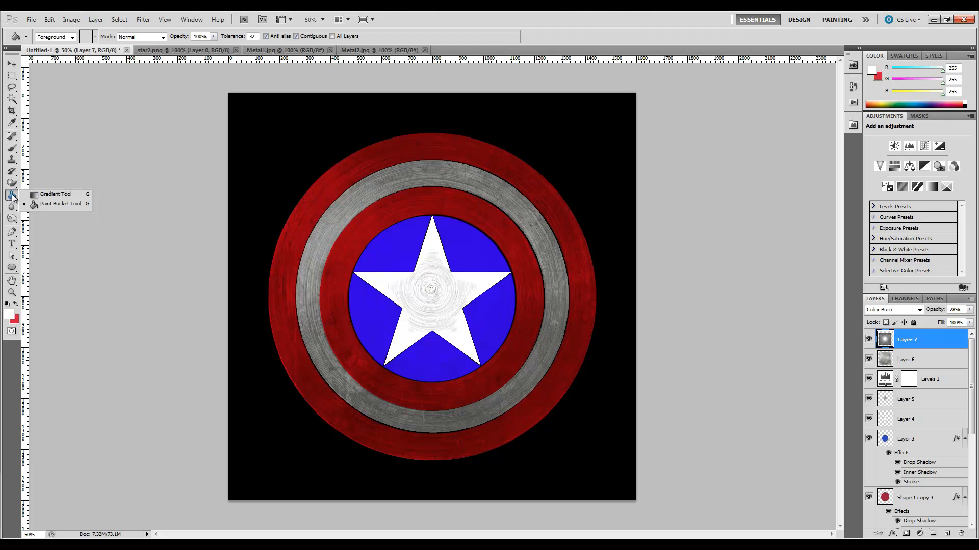
{"action": "left_click", "coordinate": [56, 194]}
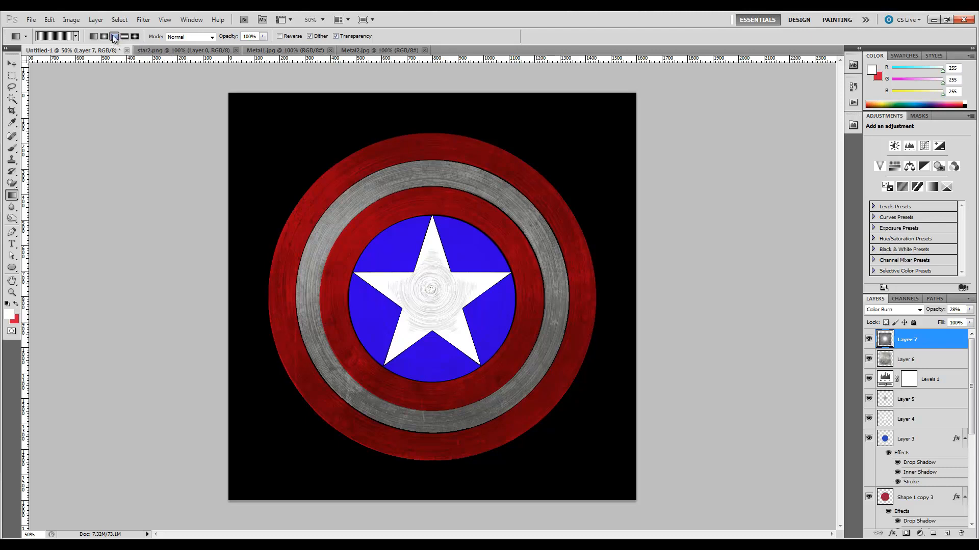
{"action": "left_click", "coordinate": [50, 39]}
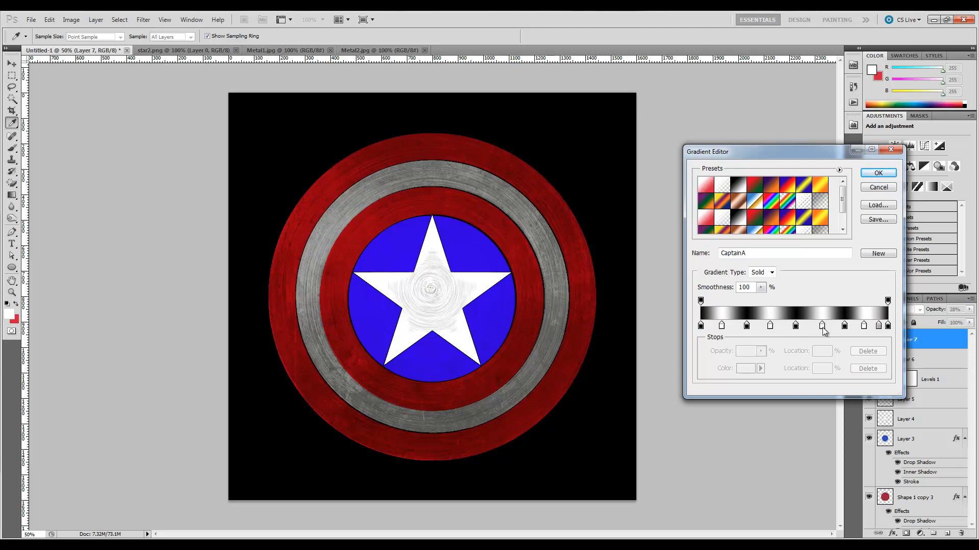
{"action": "left_click", "coordinate": [739, 189]}
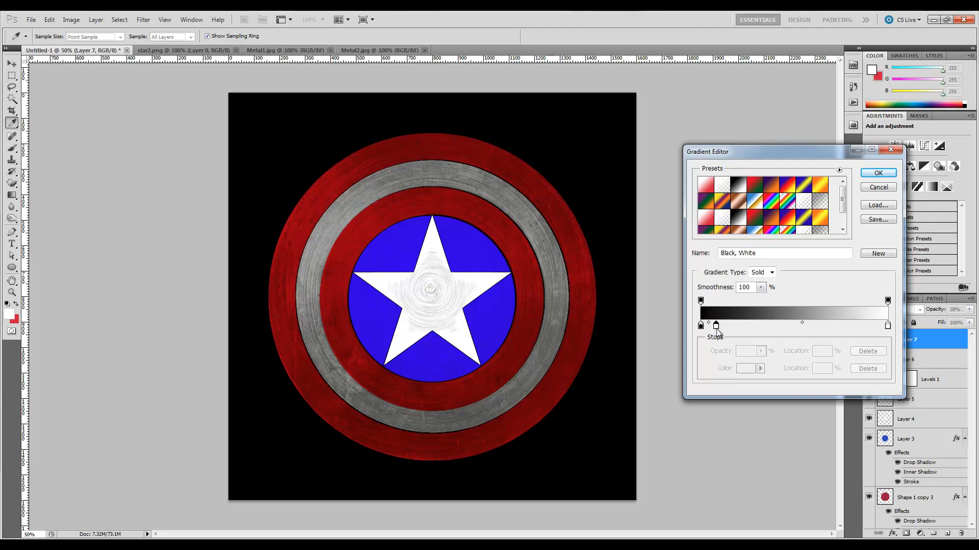
Place a white colour stop at 9% and a black one at 24% on the gradient
{"action": "mouse_move", "coordinate": [717, 329]}
{"action": "left_mouse_down"}
{"action": "mouse_move", "coordinate": [704, 326]}
{"action": "mouse_move", "coordinate": [735, 325]}
{"action": "mouse_move", "coordinate": [708, 331]}
{"action": "mouse_move", "coordinate": [715, 336]}
{"action": "left_mouse_up"}
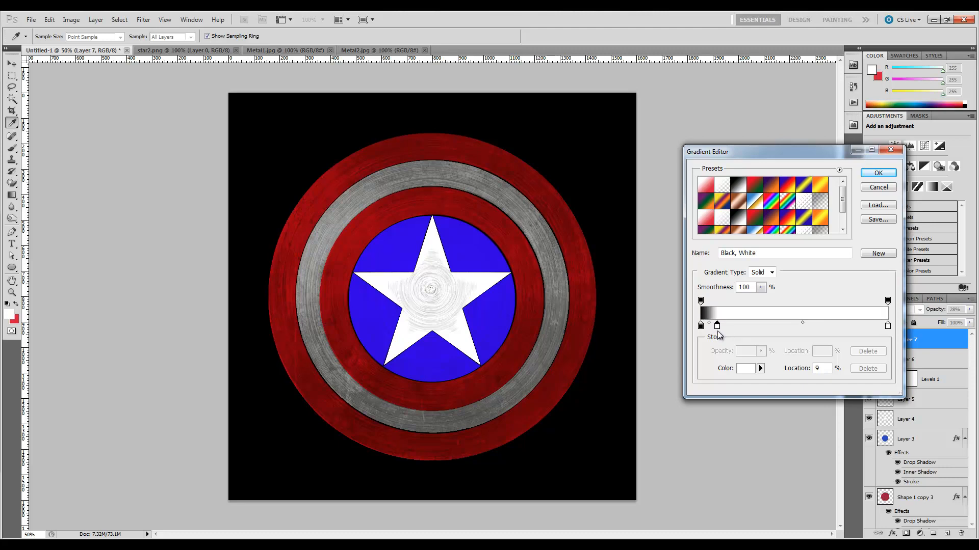
{"action": "left_click", "coordinate": [717, 326]}
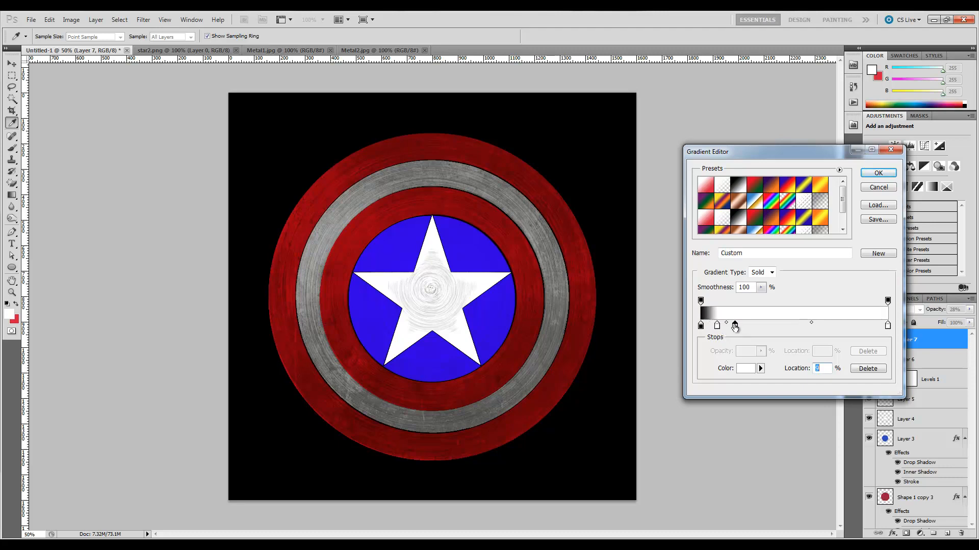
{"action": "double_click", "coordinate": [734, 326]}
{"action": "left_click", "coordinate": [517, 398]}
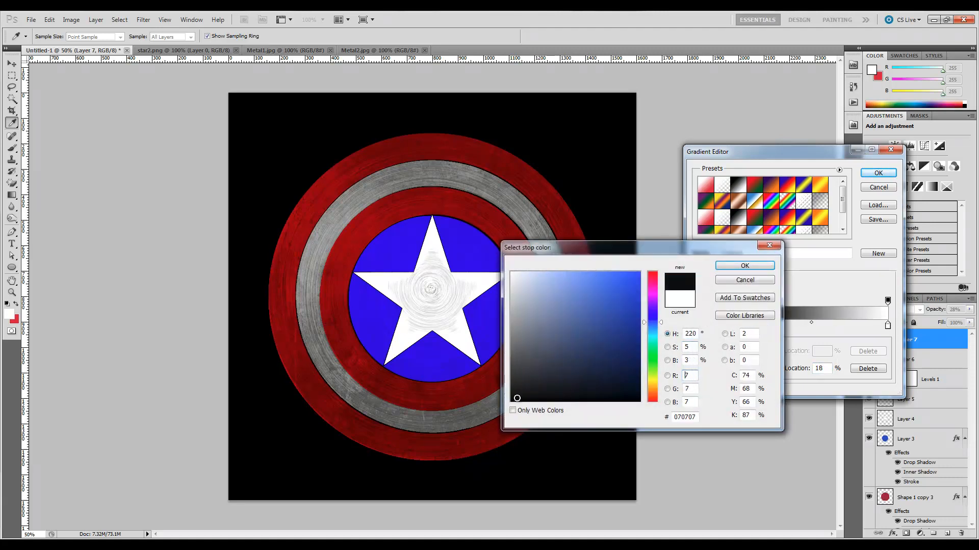
{"action": "left_click", "coordinate": [746, 264]}
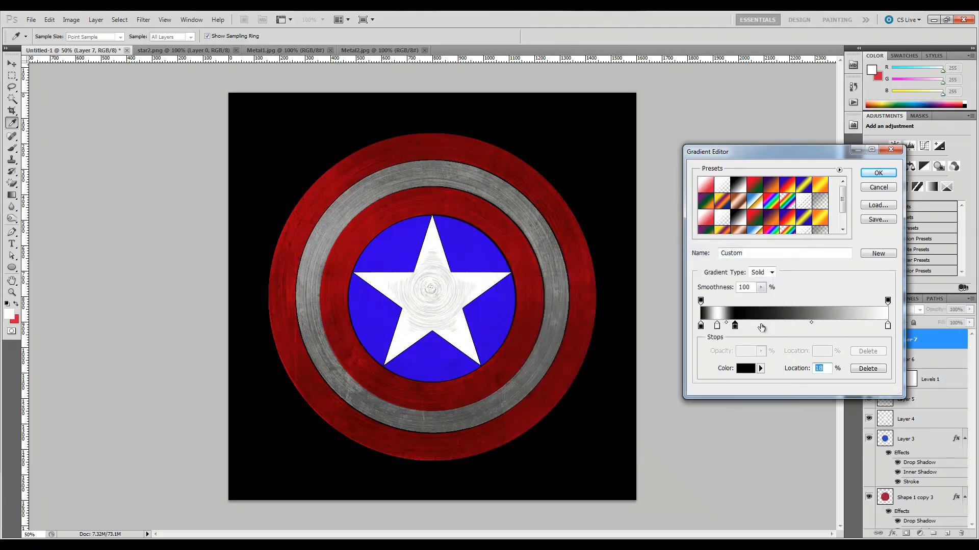
{"action": "left_click_drag", "start_coordinate": [735, 327], "coordinate": [747, 327]}
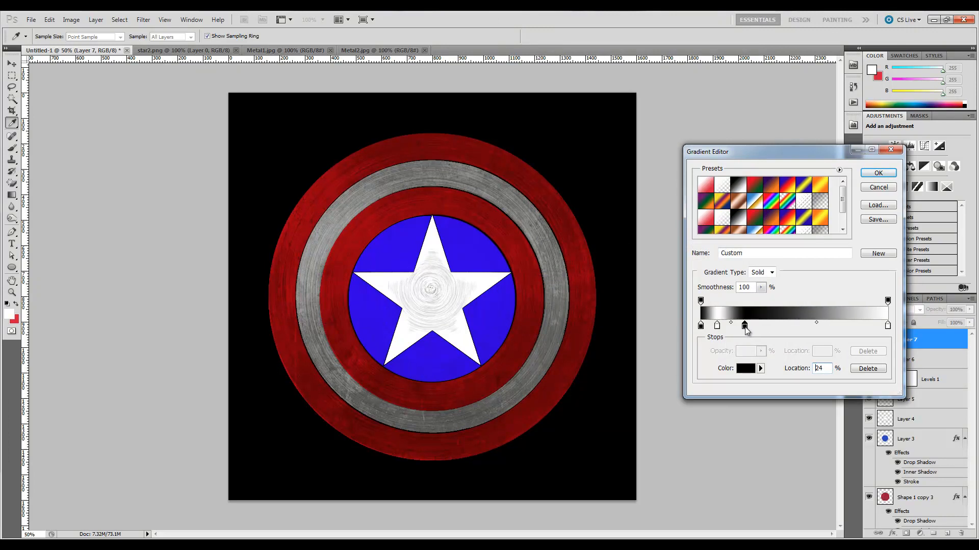
{"action": "key", "text": "Down"}
Add a white colour stop at 36% and a black one at 48% on the gradient
{"action": "left_click", "coordinate": [766, 327]}
{"action": "double_click", "coordinate": [767, 327]}
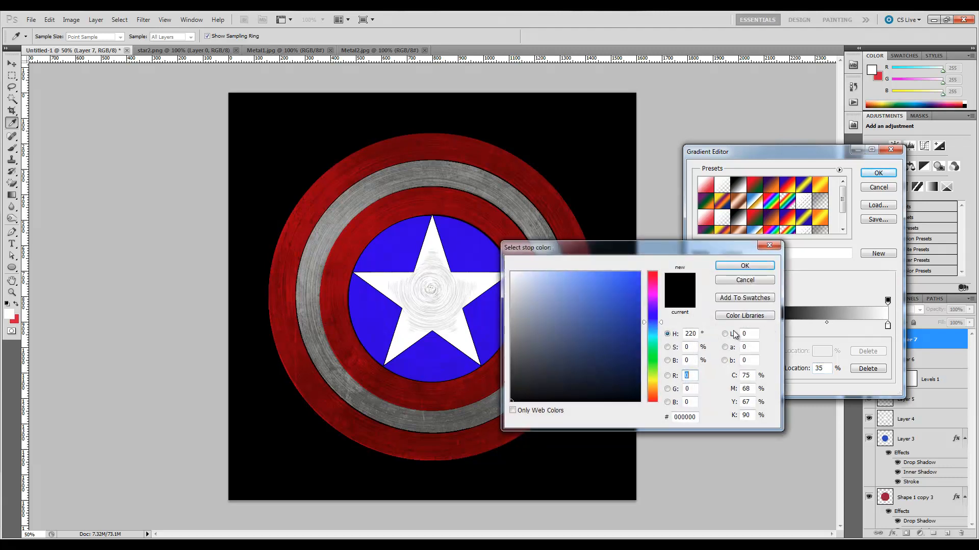
{"action": "left_click_drag", "start_coordinate": [540, 392], "coordinate": [450, 227]}
{"action": "left_click", "coordinate": [749, 266]}
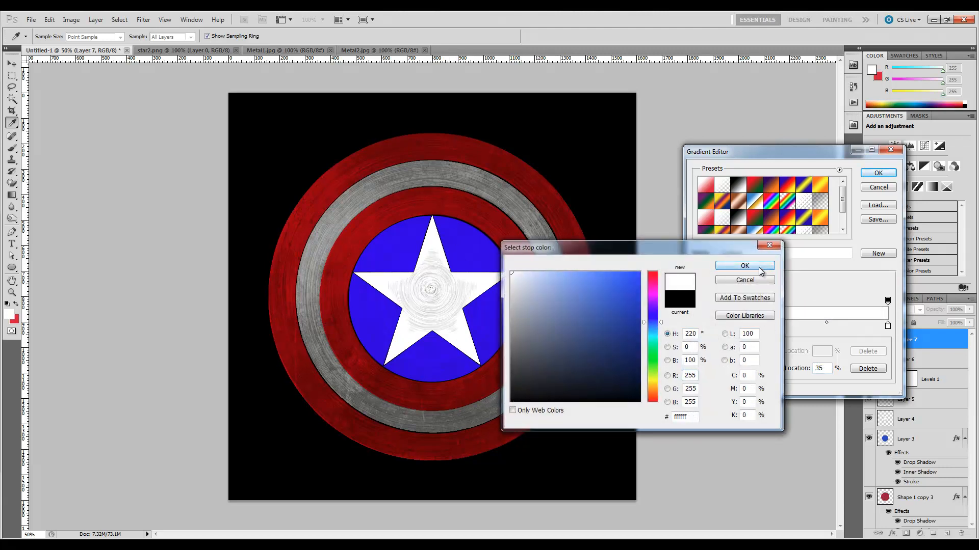
{"action": "left_click_drag", "start_coordinate": [765, 326], "coordinate": [768, 325]}
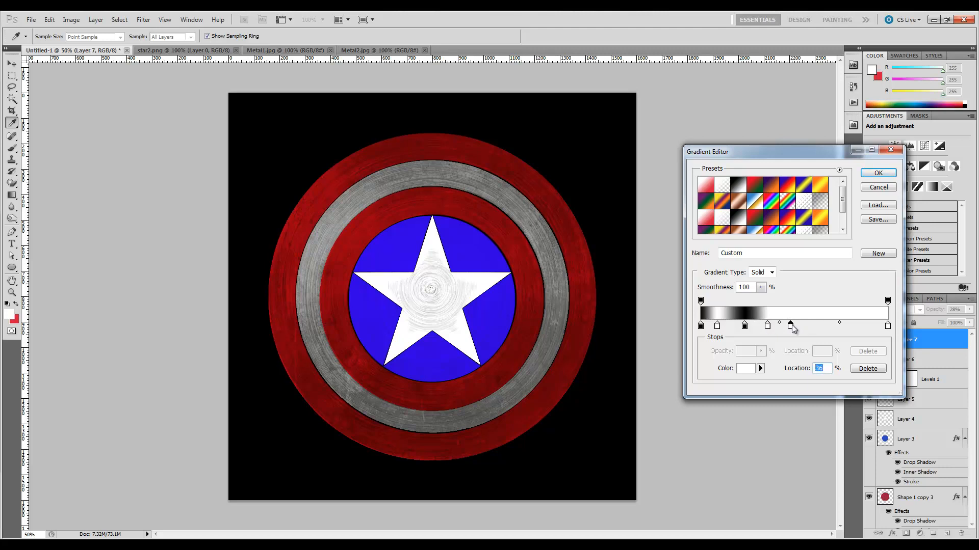
{"action": "double_click", "coordinate": [791, 326]}
{"action": "left_click_drag", "start_coordinate": [556, 372], "coordinate": [424, 445]}
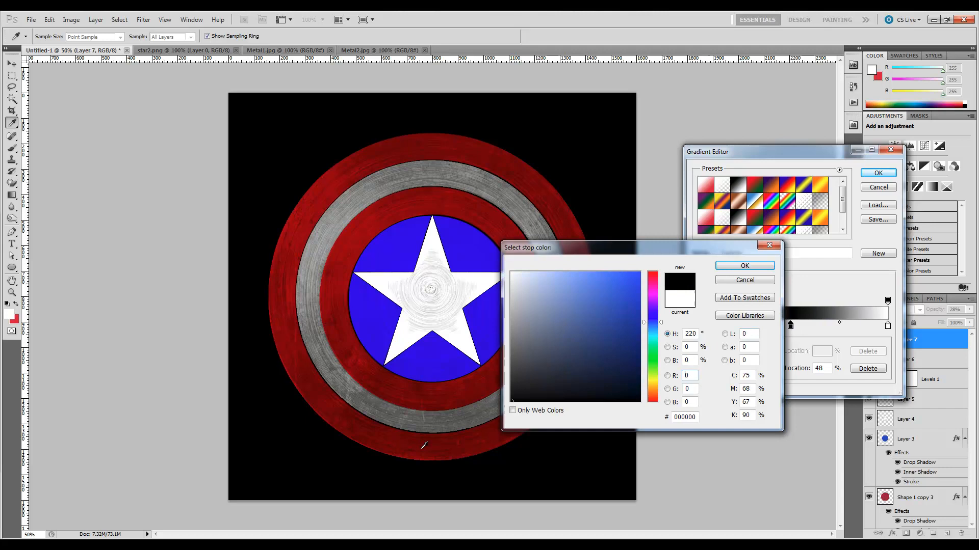
{"action": "left_click", "coordinate": [745, 265]}
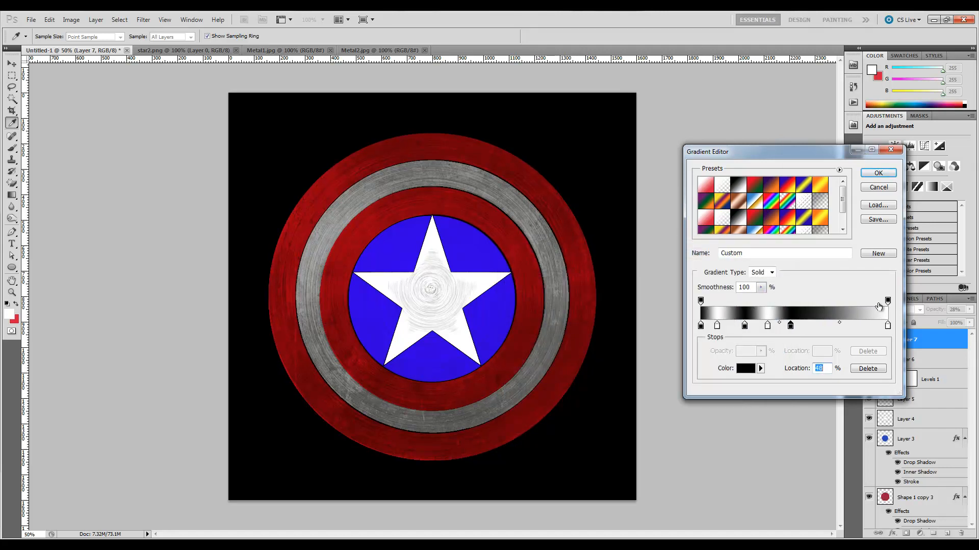
Add a white (ffffff) colour stop to the gradient and position it at 63%
{"action": "left_click", "coordinate": [810, 325]}
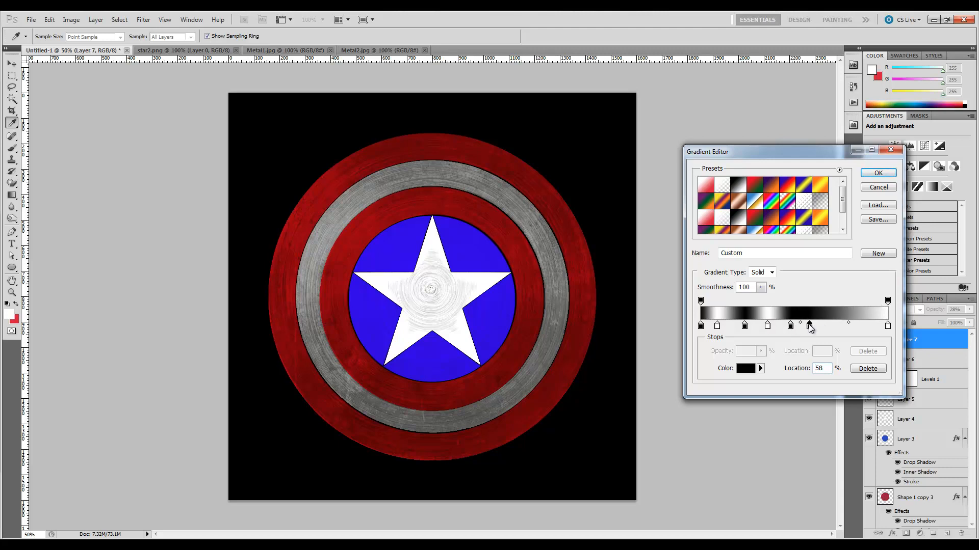
{"action": "double_click", "coordinate": [809, 326]}
{"action": "left_click_drag", "start_coordinate": [566, 288], "coordinate": [426, 247]}
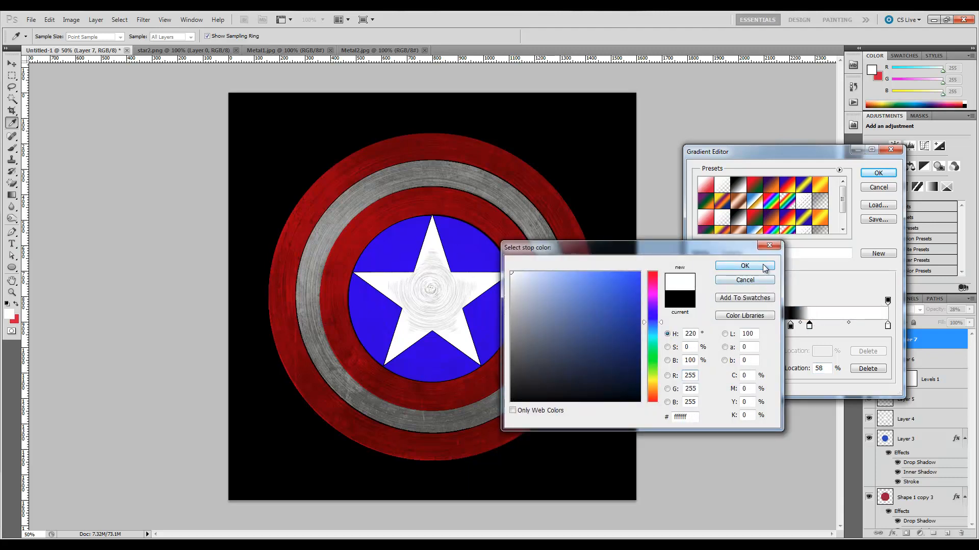
{"action": "left_click", "coordinate": [744, 266]}
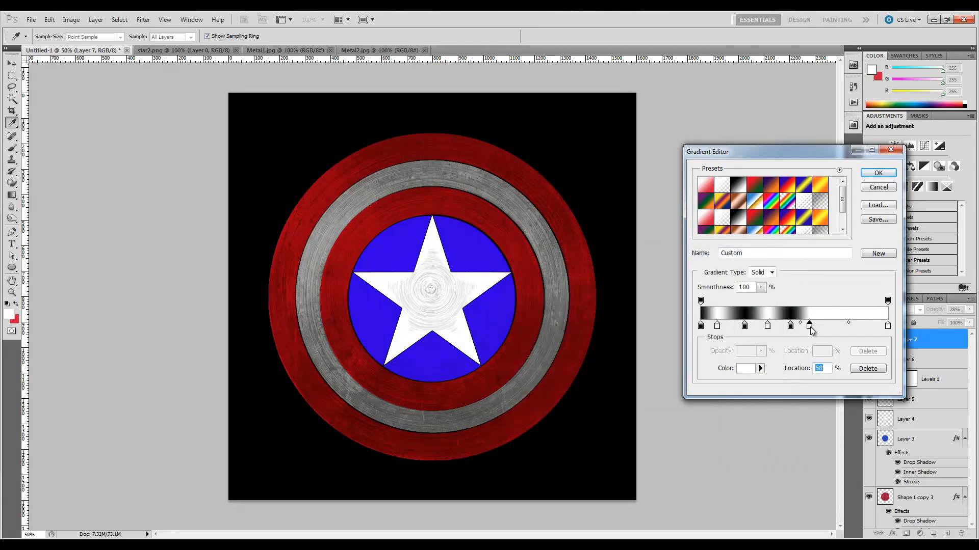
{"action": "left_click_drag", "start_coordinate": [810, 326], "coordinate": [818, 328]}
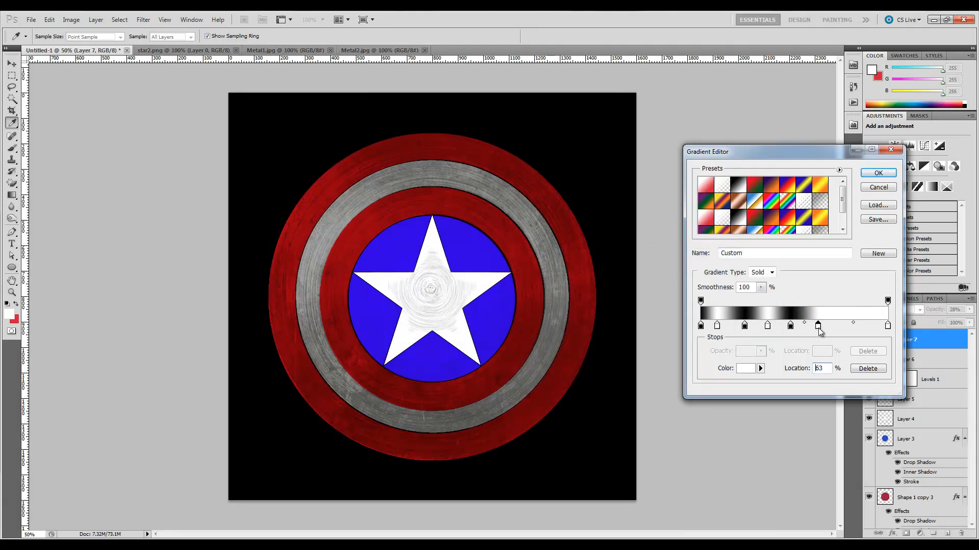
Add a black colour stop to the gradient and position it at 74%
{"action": "left_click", "coordinate": [836, 327]}
{"action": "double_click", "coordinate": [836, 327]}
{"action": "left_click", "coordinate": [512, 401]}
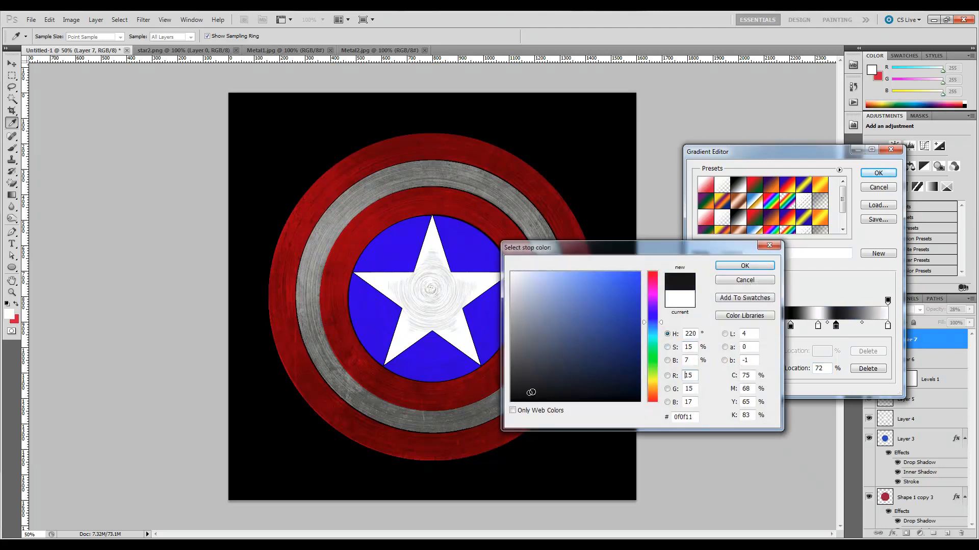
{"action": "left_click", "coordinate": [744, 266]}
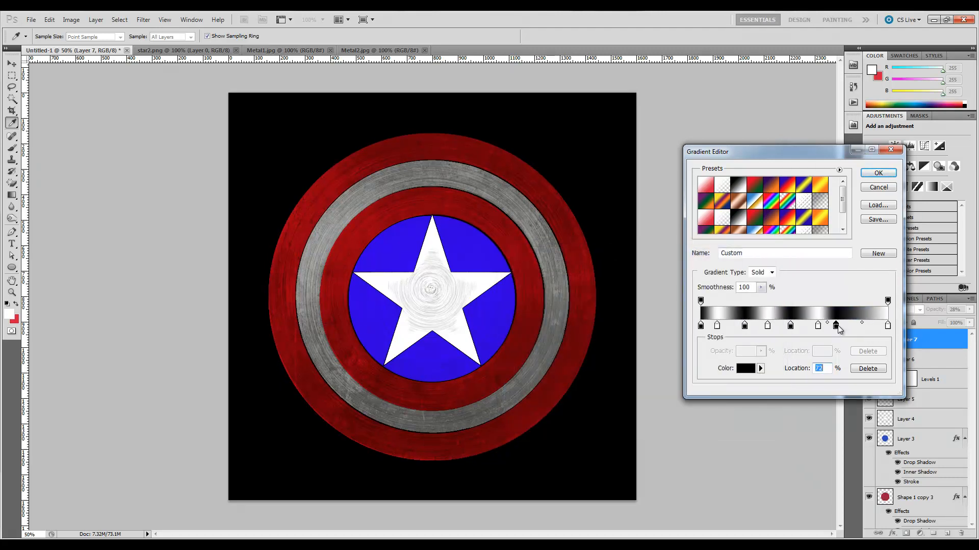
{"action": "left_click_drag", "start_coordinate": [836, 326], "coordinate": [840, 327]}
Add a white colour stop about midway between the 74% stop and the gradient's end, and recolour the 100% end stop black (000000)
{"action": "left_click", "coordinate": [857, 327]}
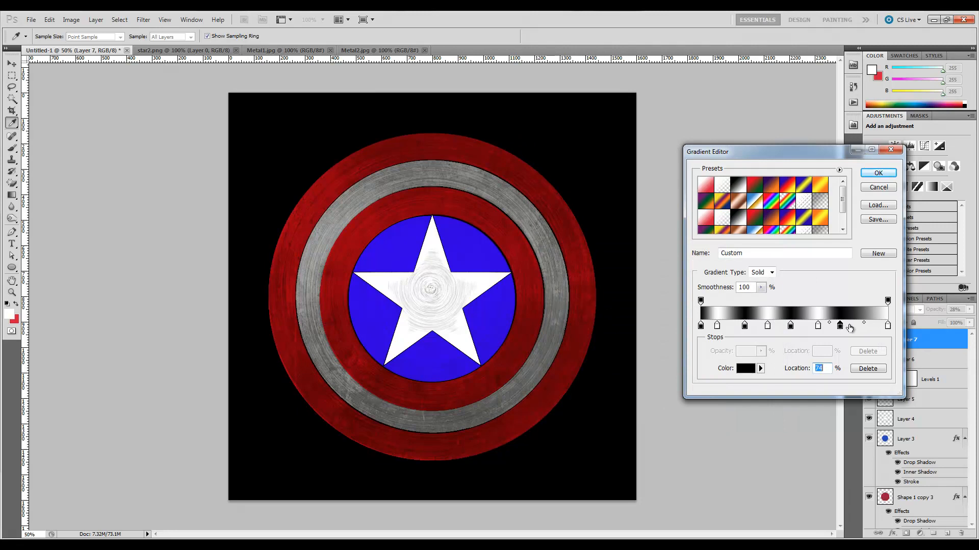
{"action": "double_click", "coordinate": [857, 327]}
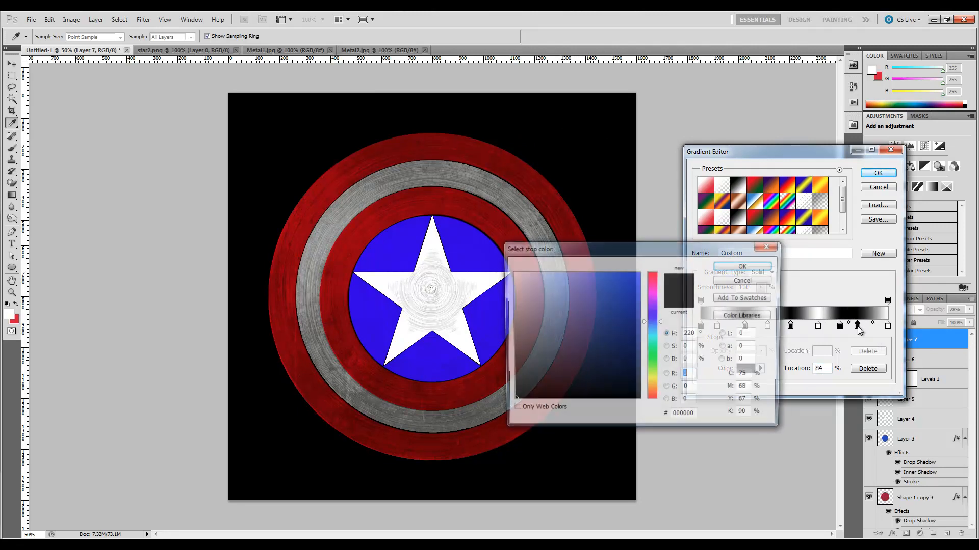
{"action": "left_click", "coordinate": [512, 273]}
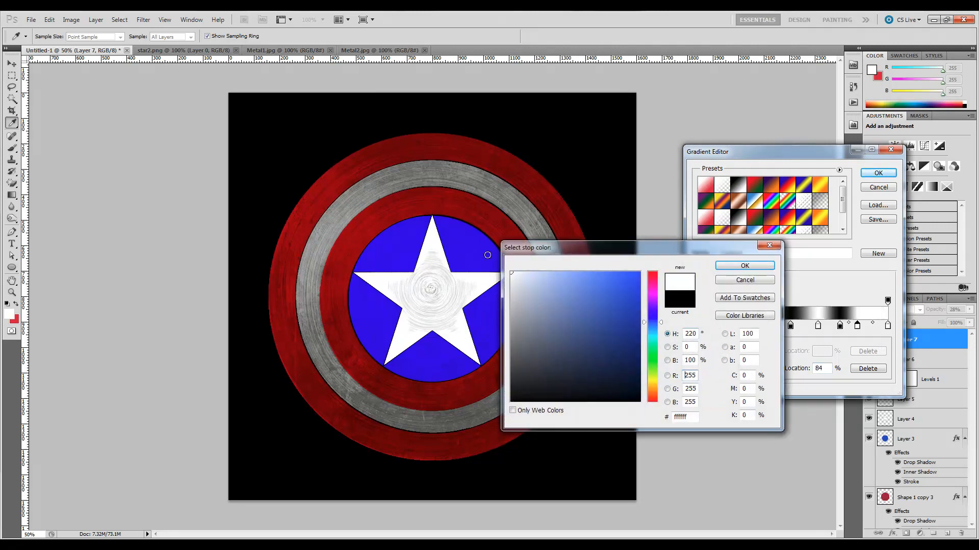
{"action": "left_click", "coordinate": [758, 266]}
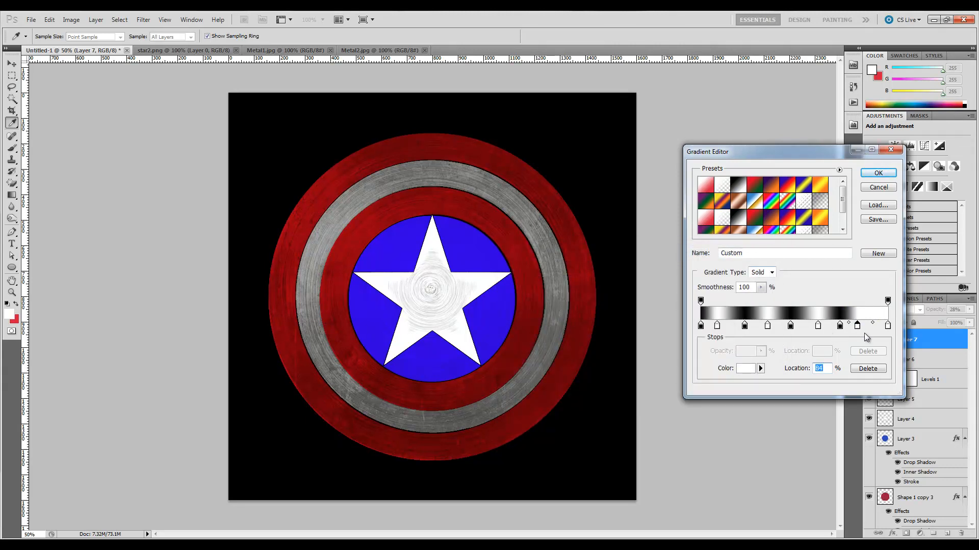
{"action": "left_click_drag", "start_coordinate": [858, 327], "coordinate": [866, 329]}
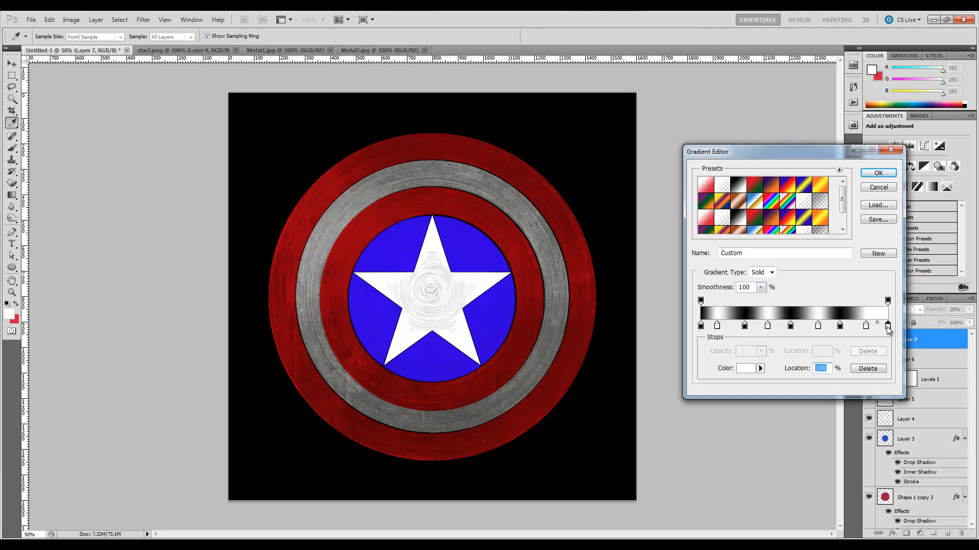
{"action": "double_click", "coordinate": [888, 327]}
{"action": "left_click", "coordinate": [512, 400]}
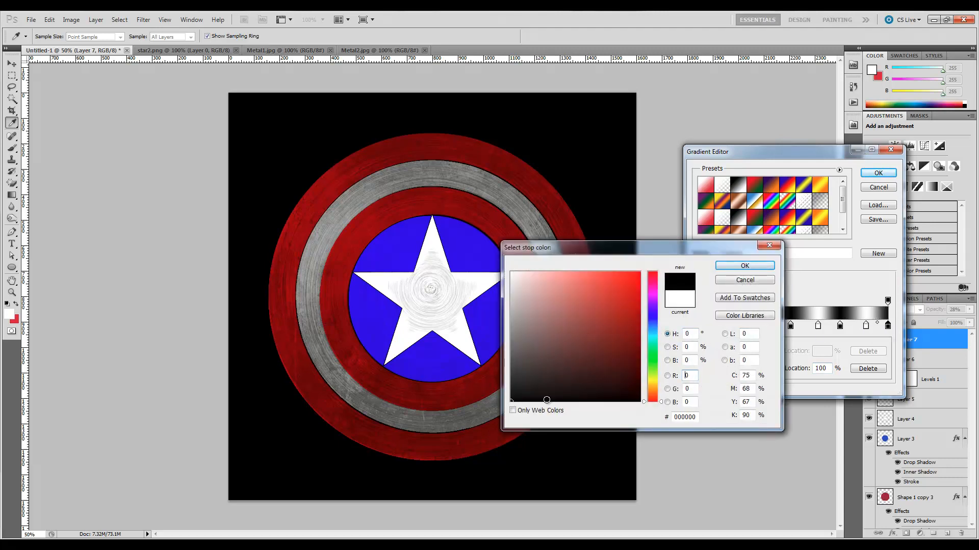
{"action": "left_click", "coordinate": [759, 268]}
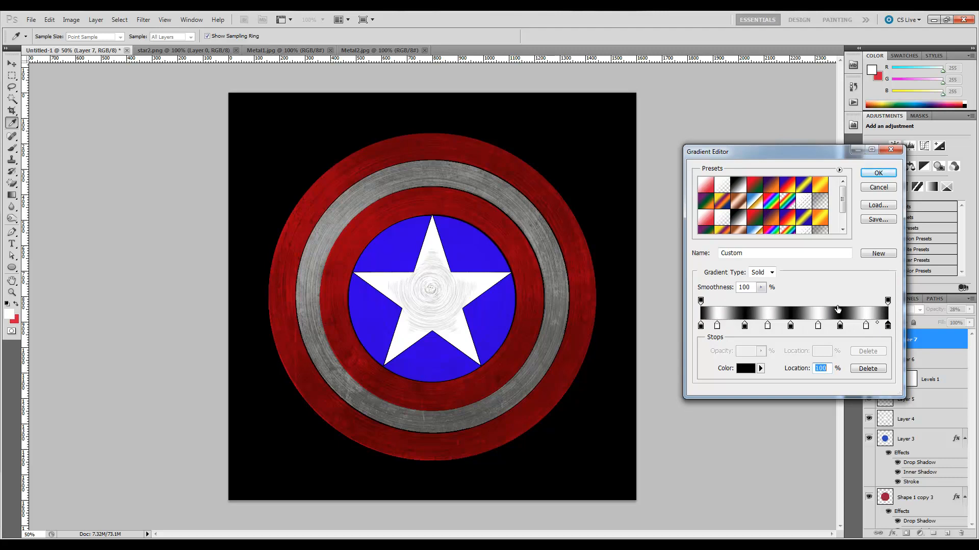
Name the gradient CaptainG, save it as a new preset, and accept the gradient
{"action": "key", "text": "Tab"}
{"action": "type", "text": "CaptainG"}
{"action": "left_click", "coordinate": [886, 258]}
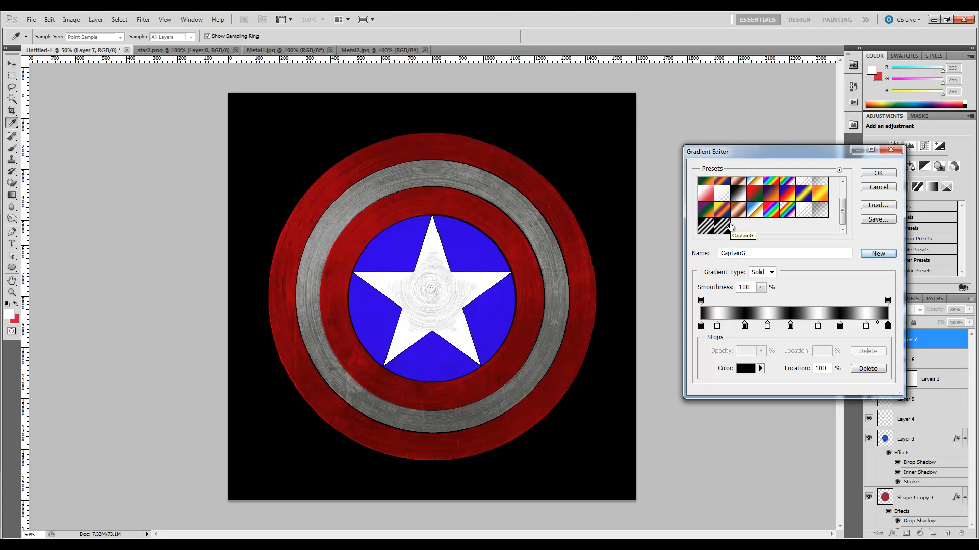
{"action": "left_click", "coordinate": [873, 175]}
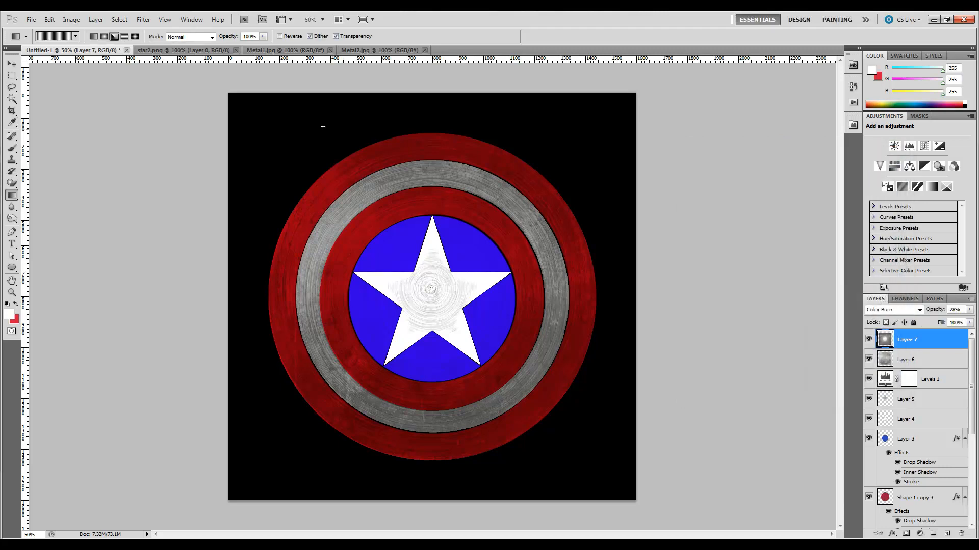
Reopen the gradient for editing, check the names of the two black-and-white striped presets, and choose CaptainA
{"action": "left_click", "coordinate": [16, 196]}
{"action": "left_click", "coordinate": [45, 196]}
{"action": "left_click", "coordinate": [57, 36]}
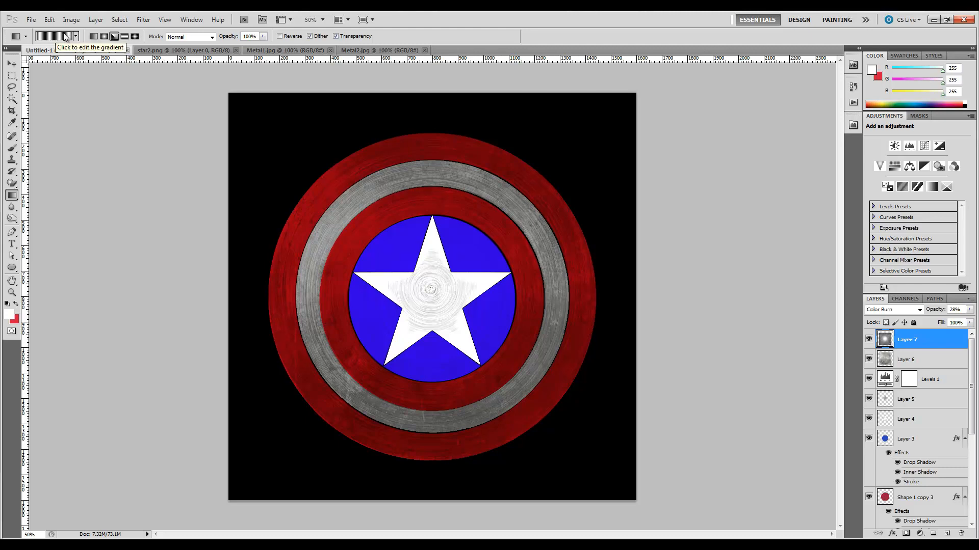
{"action": "left_click", "coordinate": [842, 230]}
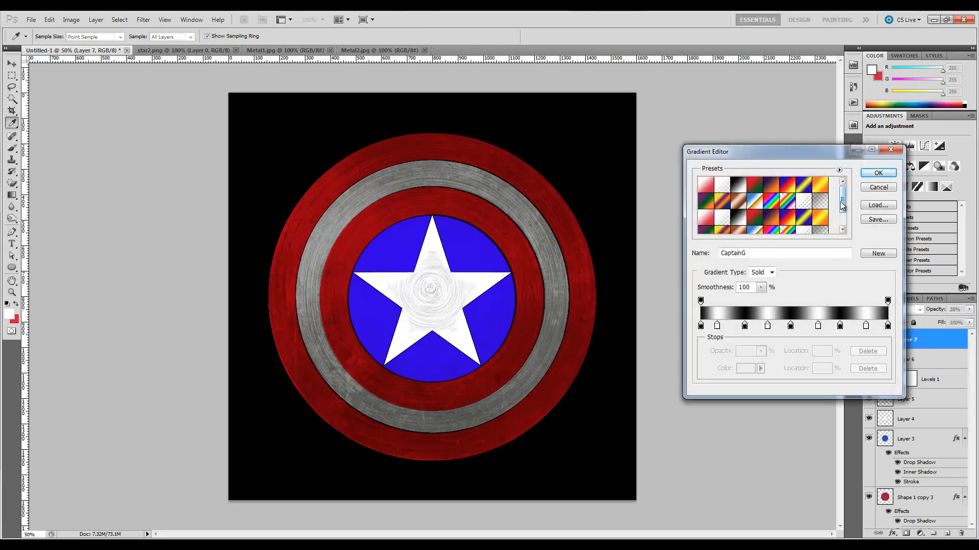
{"action": "double_click", "coordinate": [706, 228]}
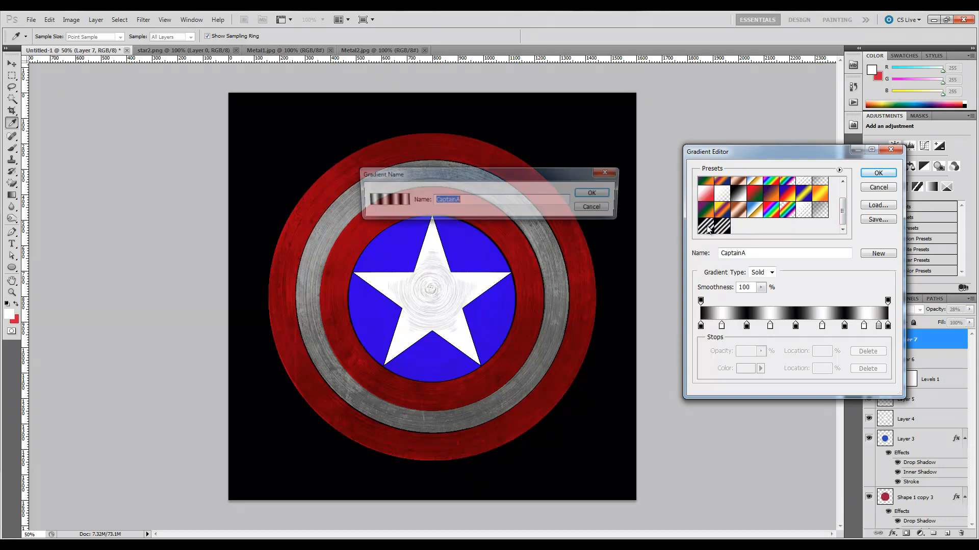
{"action": "left_click", "coordinate": [593, 208]}
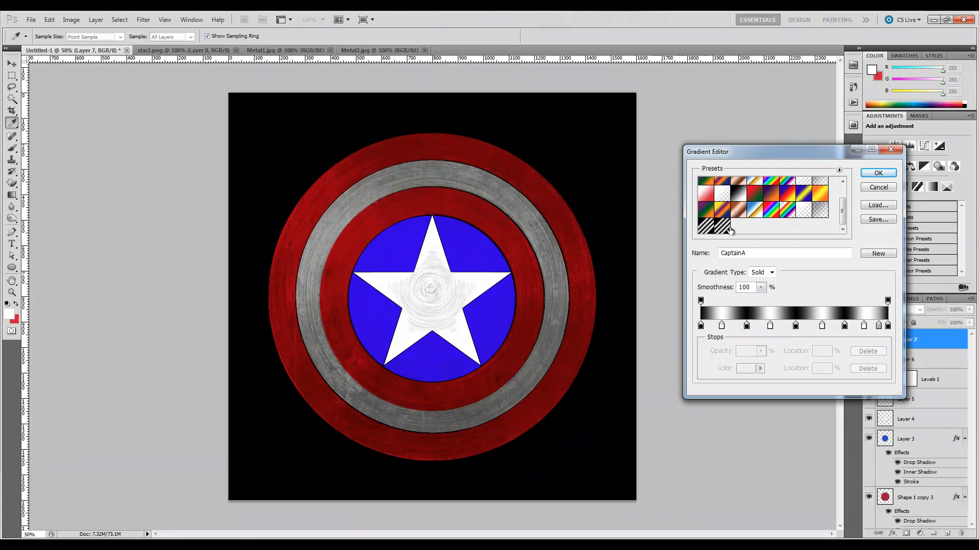
{"action": "left_click", "coordinate": [724, 228]}
{"action": "double_click", "coordinate": [725, 229]}
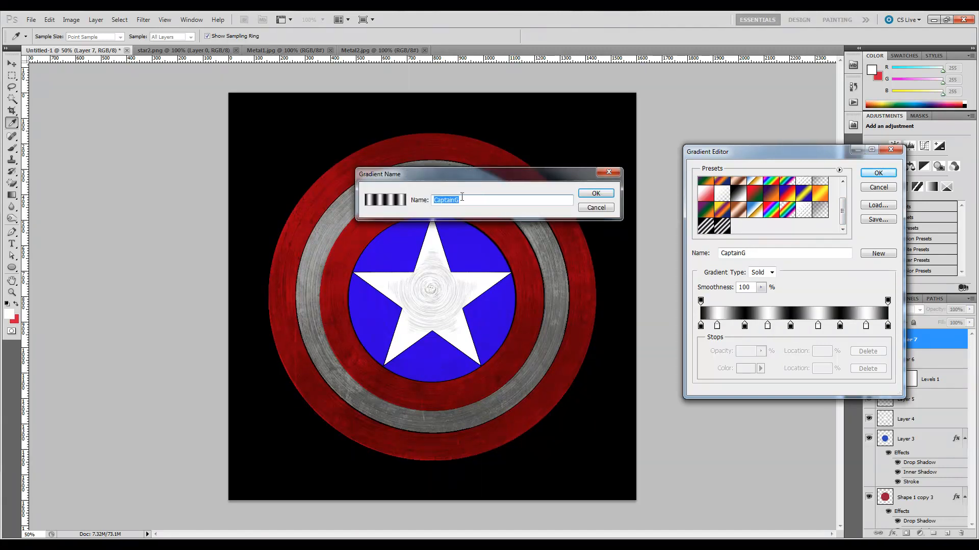
{"action": "left_click", "coordinate": [594, 207]}
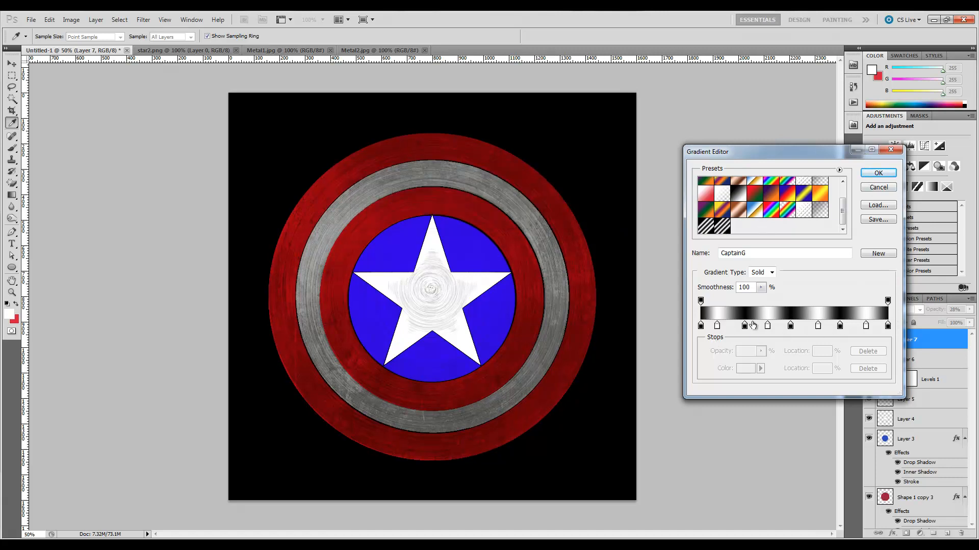
{"action": "left_click", "coordinate": [705, 226]}
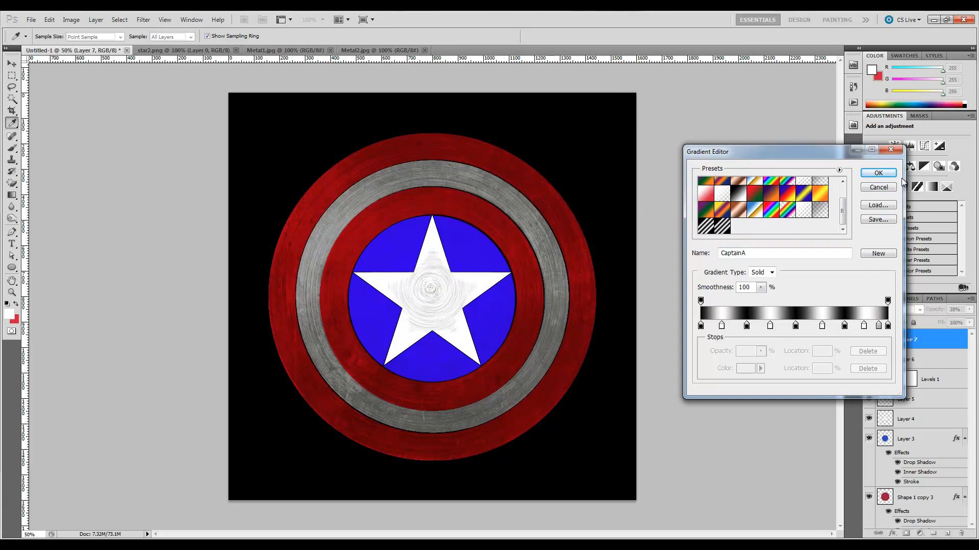
{"action": "left_click", "coordinate": [866, 172]}
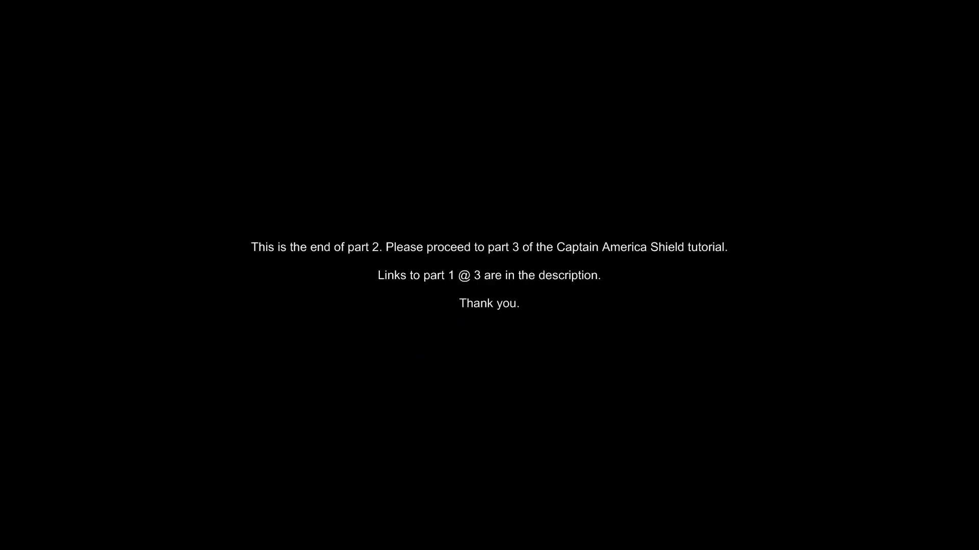